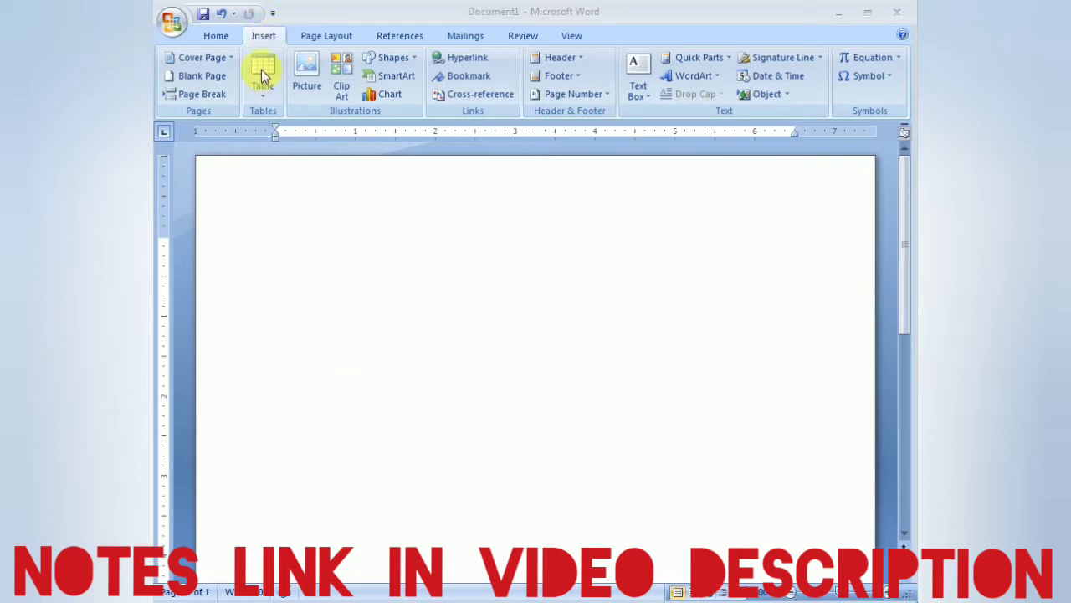
Insert a blank table of 10 columns by 8 rows using the Insert tab's table grid
left_click(219, 38)
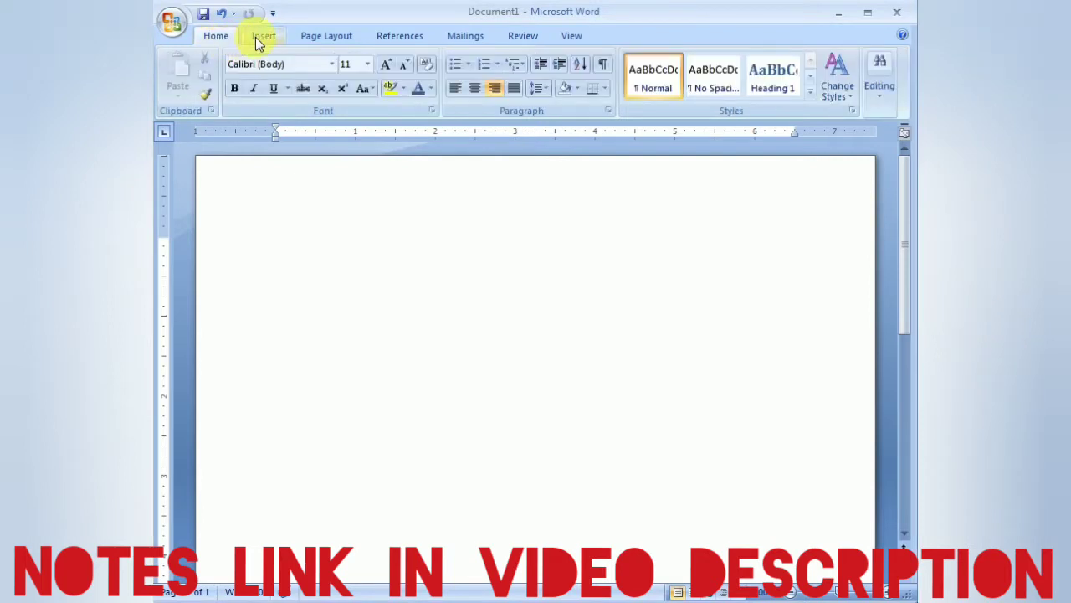
left_click(256, 37)
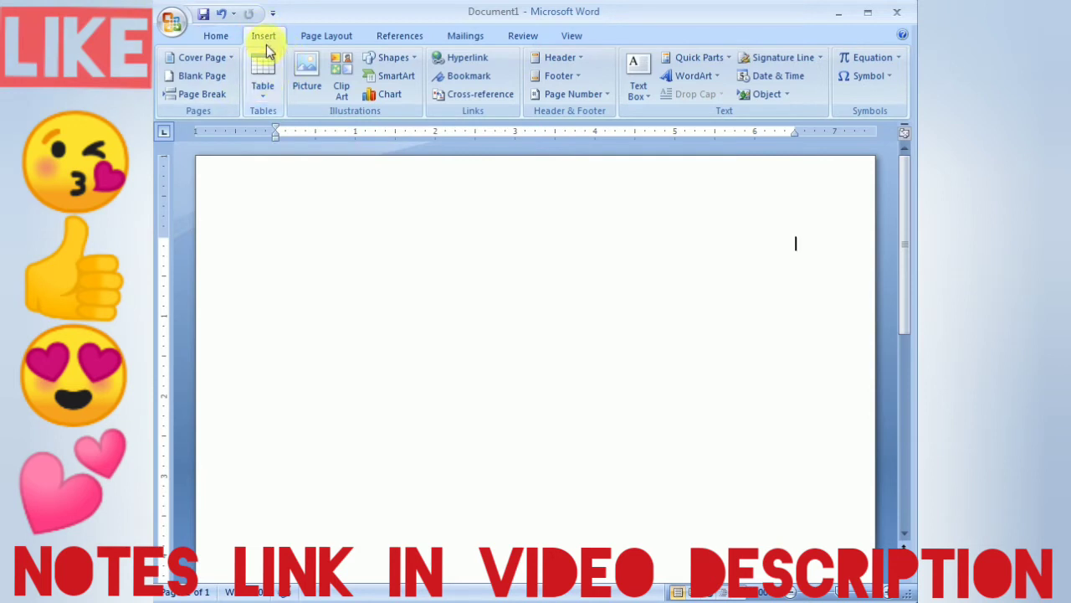
left_click(265, 104)
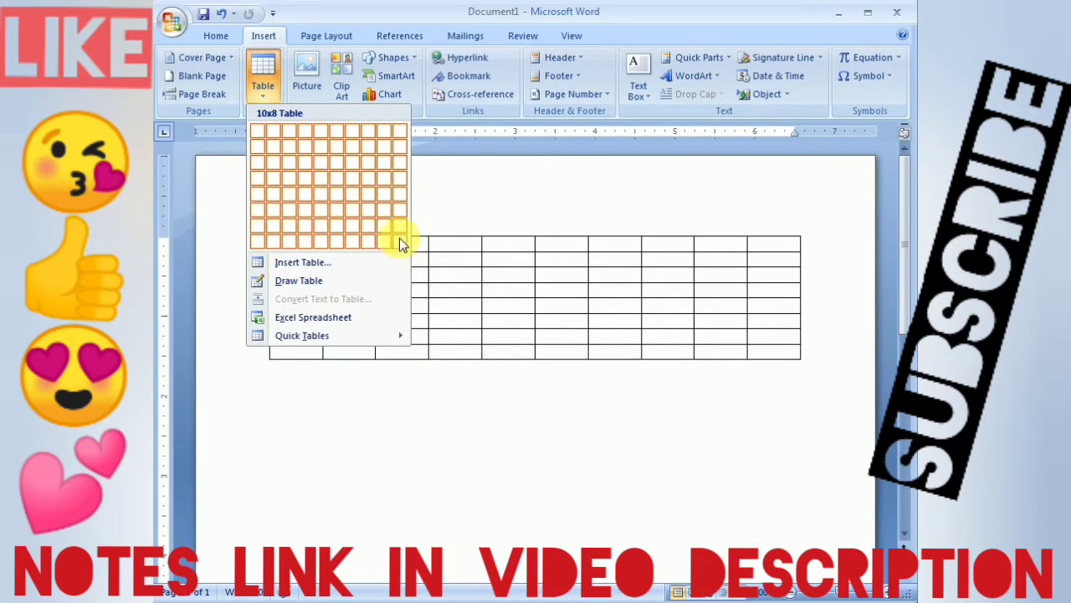
left_click(400, 238)
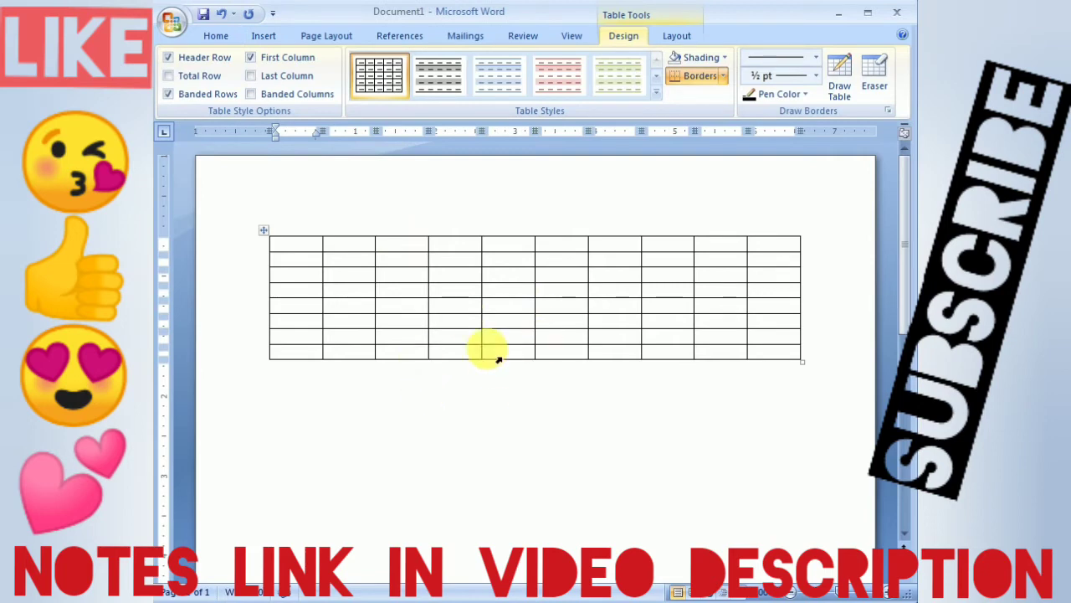
Select and enlarge the 10x8 table by its corner, then undo until the table is removed
left_click(802, 359)
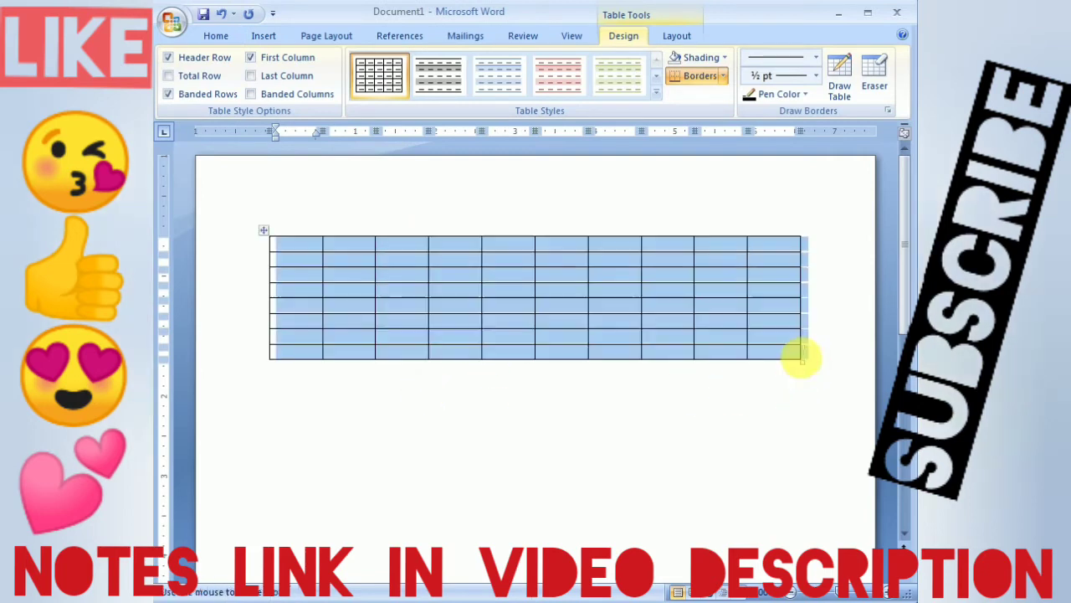
left_click(802, 428)
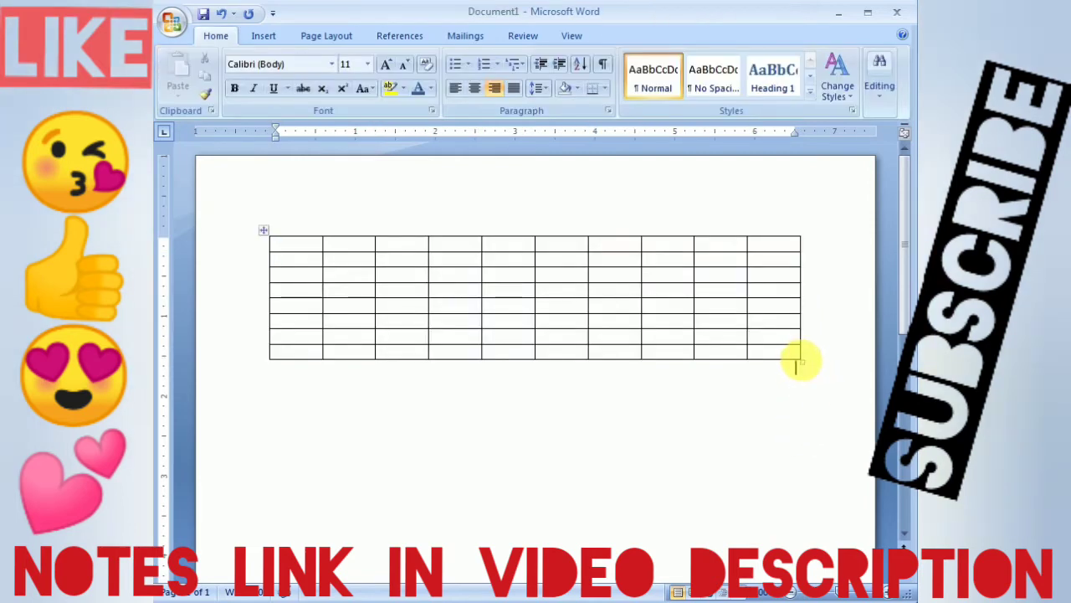
left_click(805, 364)
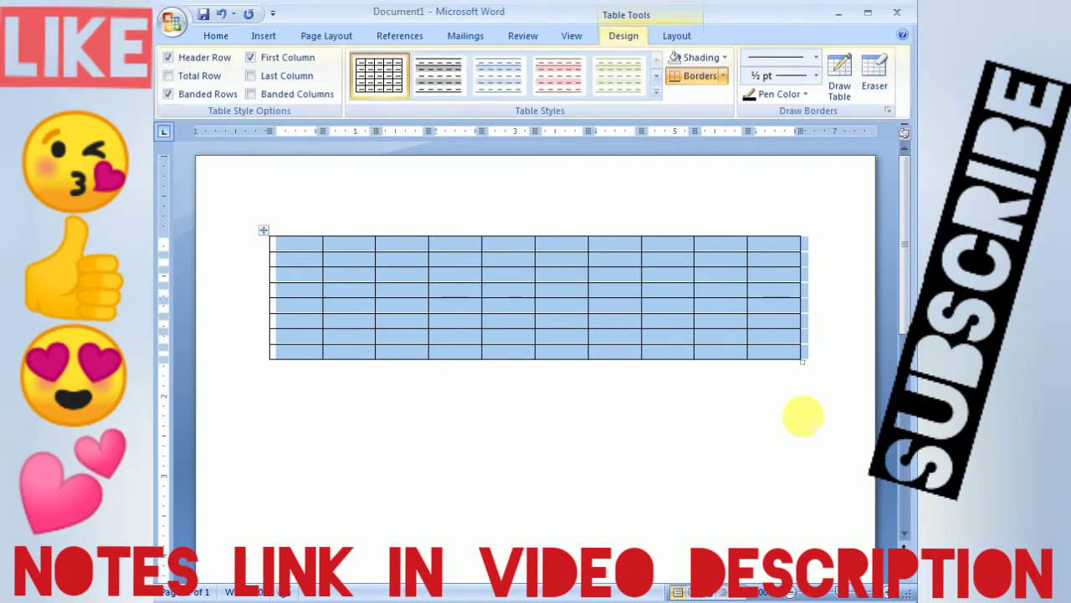
left_click(801, 431)
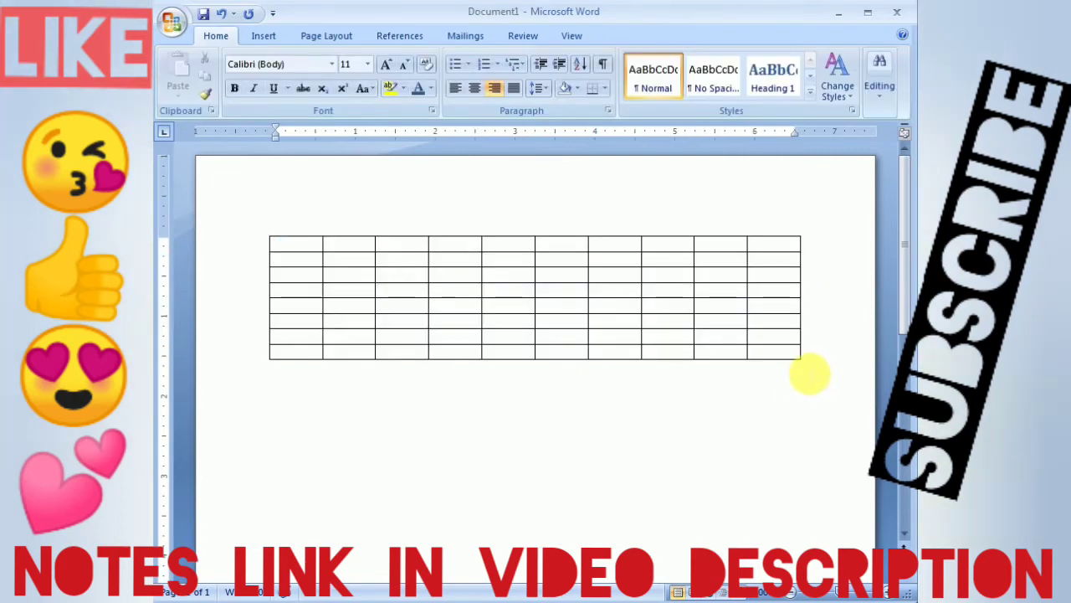
left_click(799, 358)
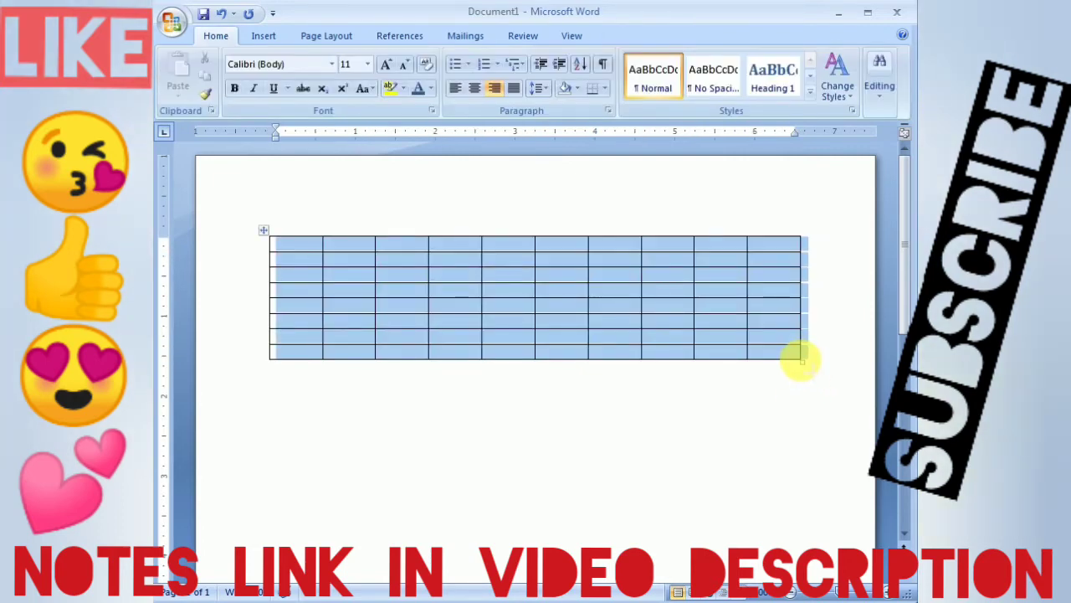
left_click_drag(812, 448, 814, 449)
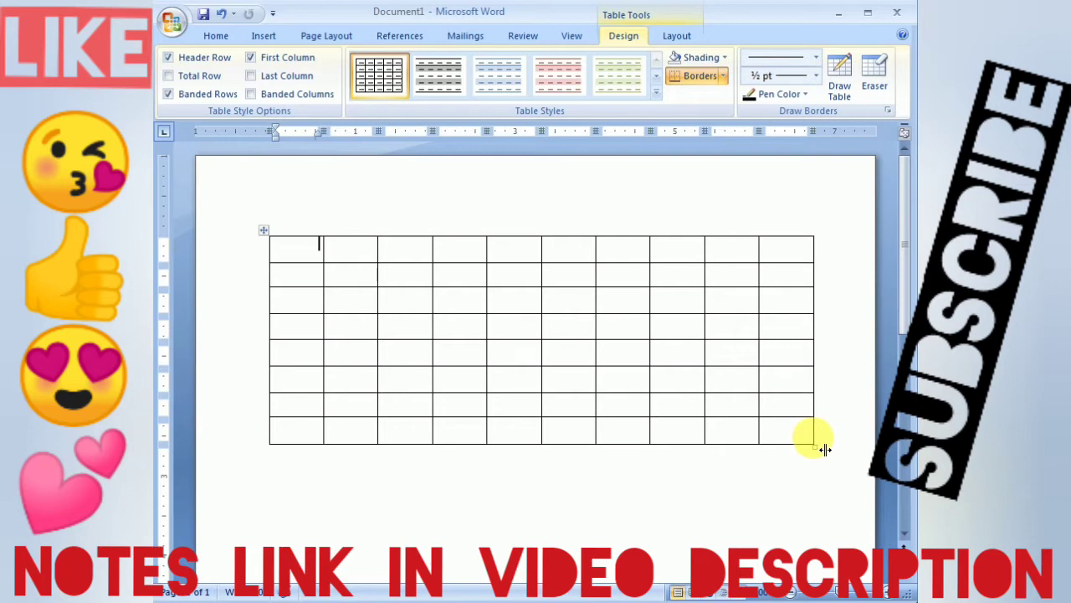
key("ctrl+z")
key("ctrl+z")
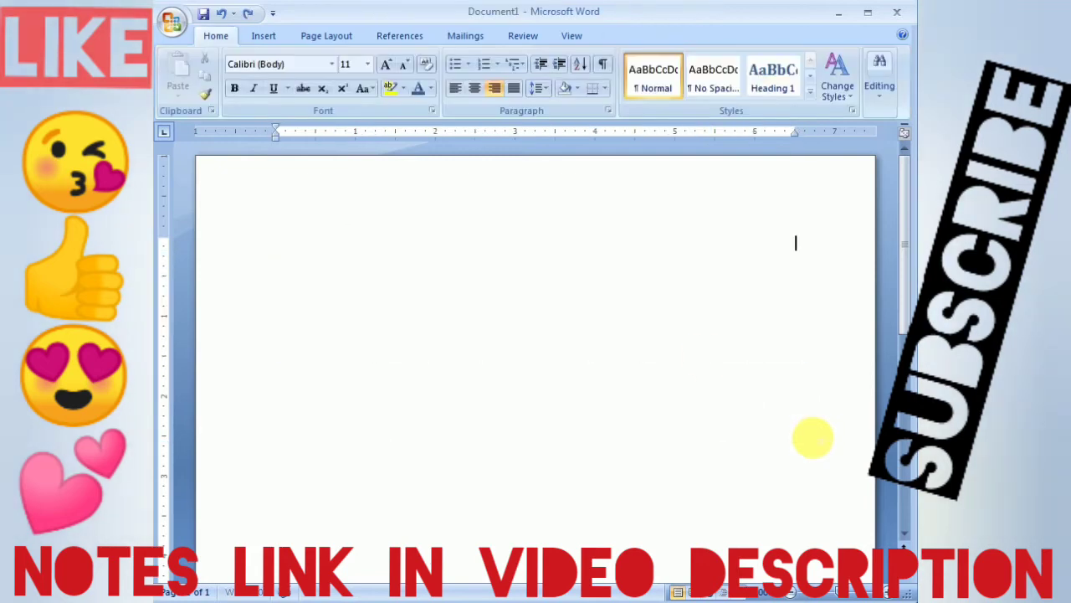
Open the Insert Table dialog from the Insert tab's Table menu
left_click(257, 37)
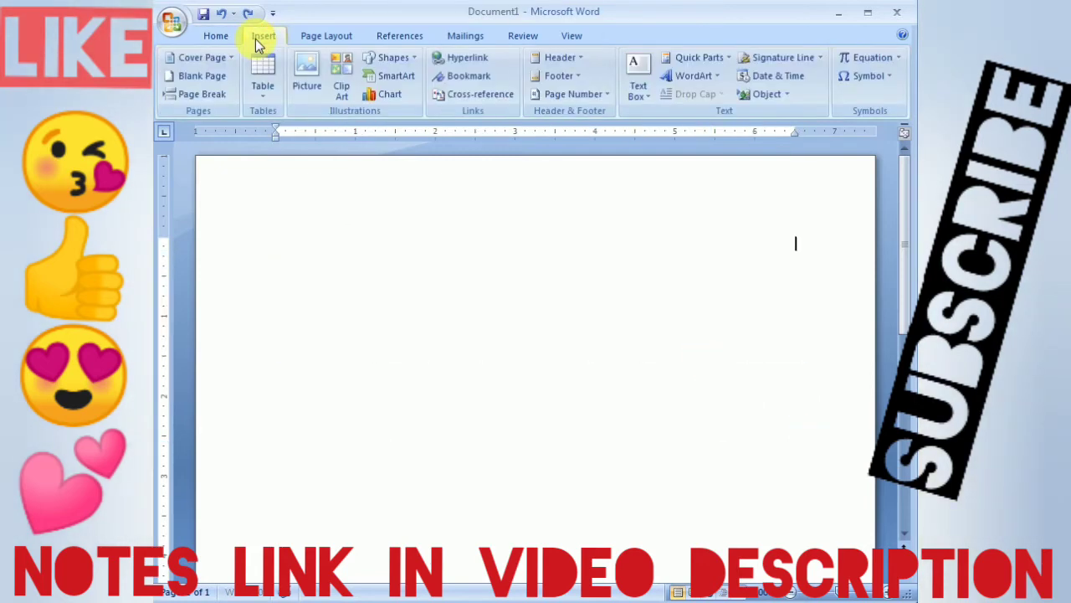
left_click(266, 95)
left_click(267, 95)
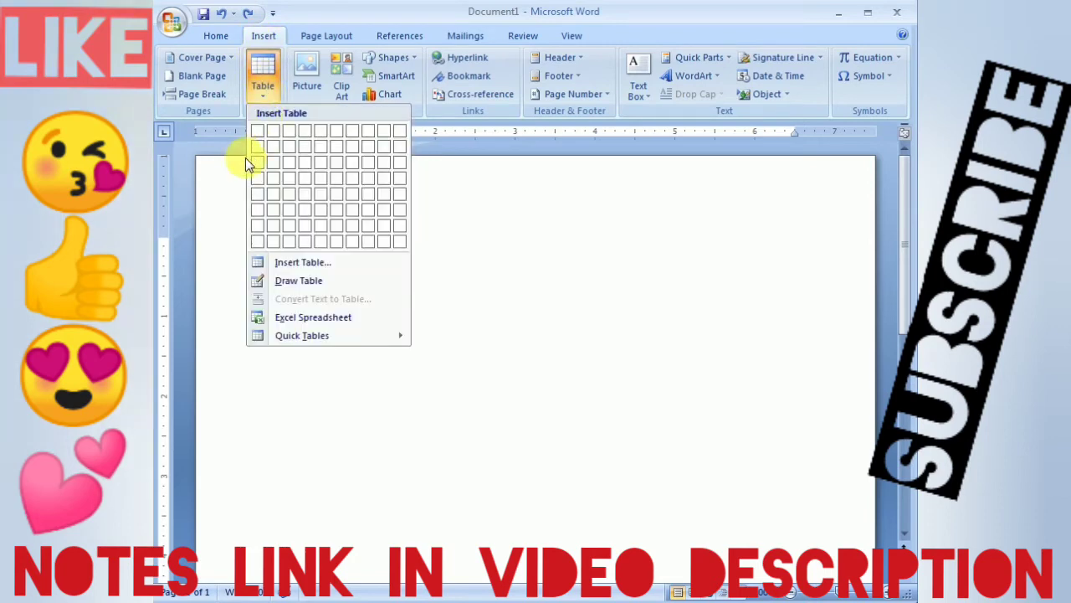
left_click(368, 266)
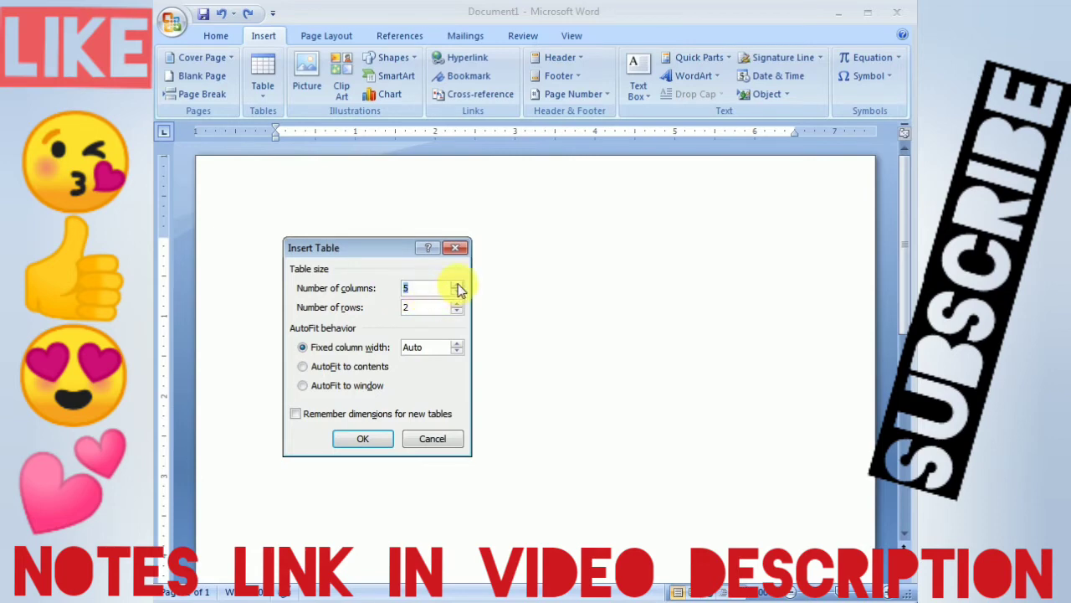
Try the column and row spin arrows up and down, leaving the counts unchanged
left_click(458, 287)
left_click(458, 287)
left_click(457, 287)
left_click(458, 287)
left_click(457, 287)
left_click(458, 287)
left_click(459, 292)
left_click(458, 292)
left_click(458, 292)
left_click(459, 292)
left_click(456, 305)
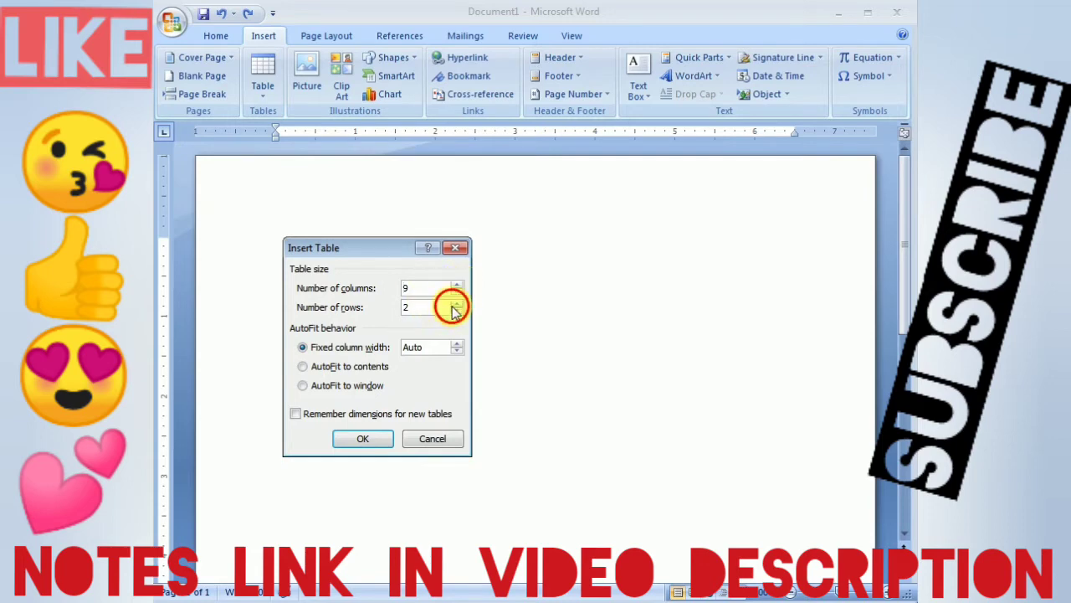
left_click(456, 305)
left_click(456, 305)
left_click(453, 309)
left_click(453, 309)
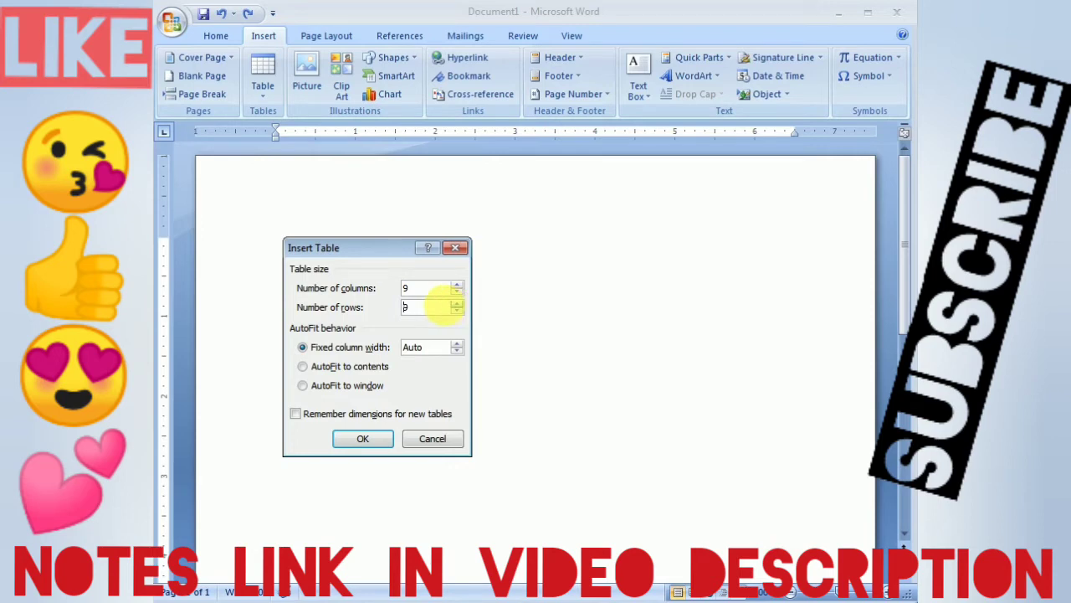
Enter 5 as the number of rows and 4 as the number of columns
left_click(438, 311)
key("BackSpace")
type("10")
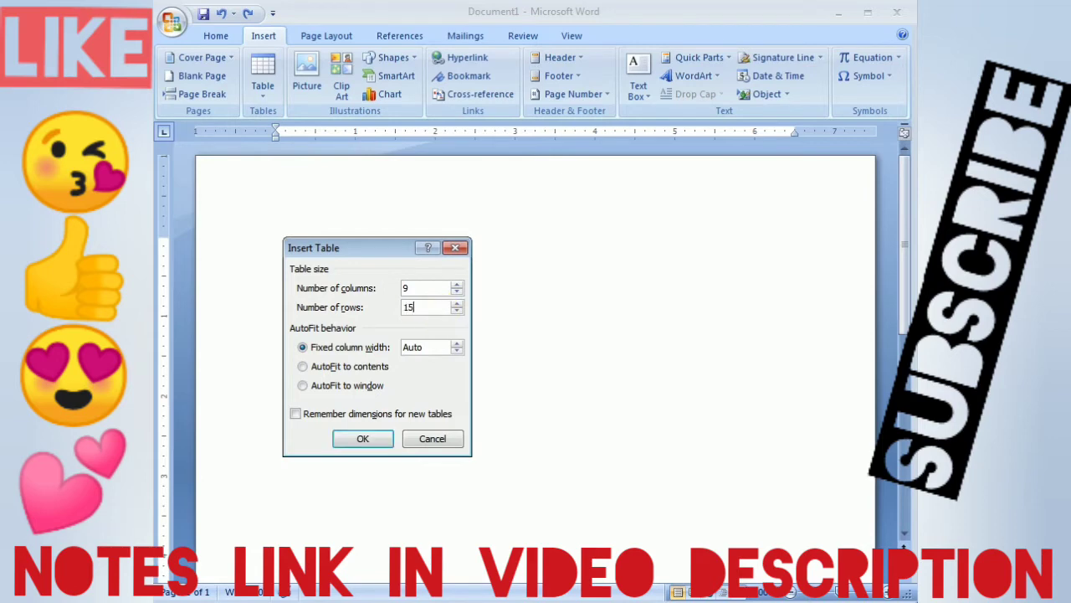
key("BackSpace")
type("6")
key("BackSpace")
key("BackSpace")
type("5")
left_click(418, 288)
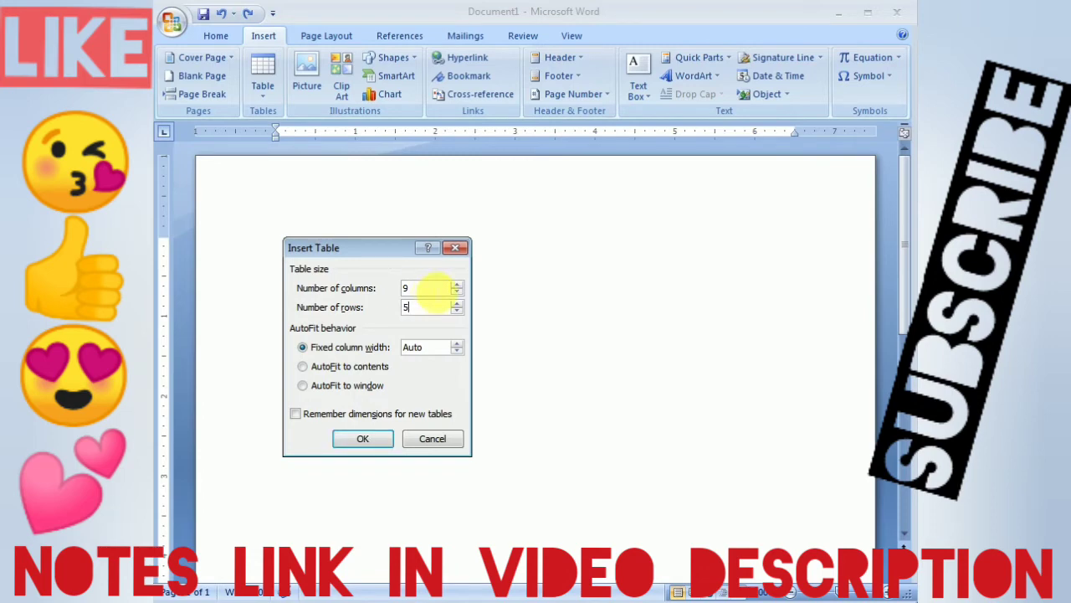
key("BackSpace")
type("4")
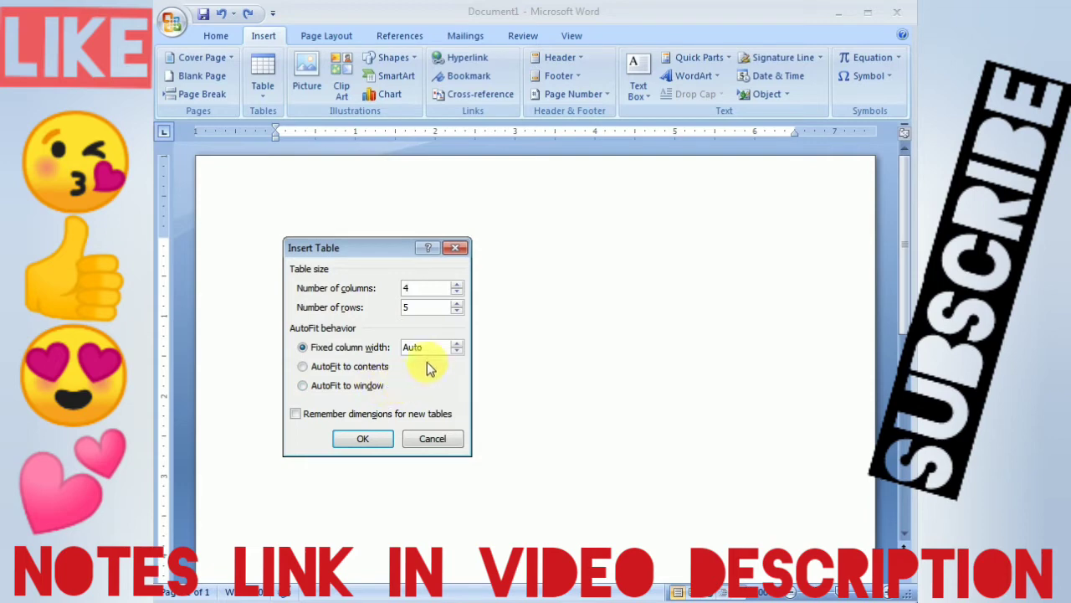
Create the 4x5 table, narrow its first column, then select it and undo it away
left_click(379, 441)
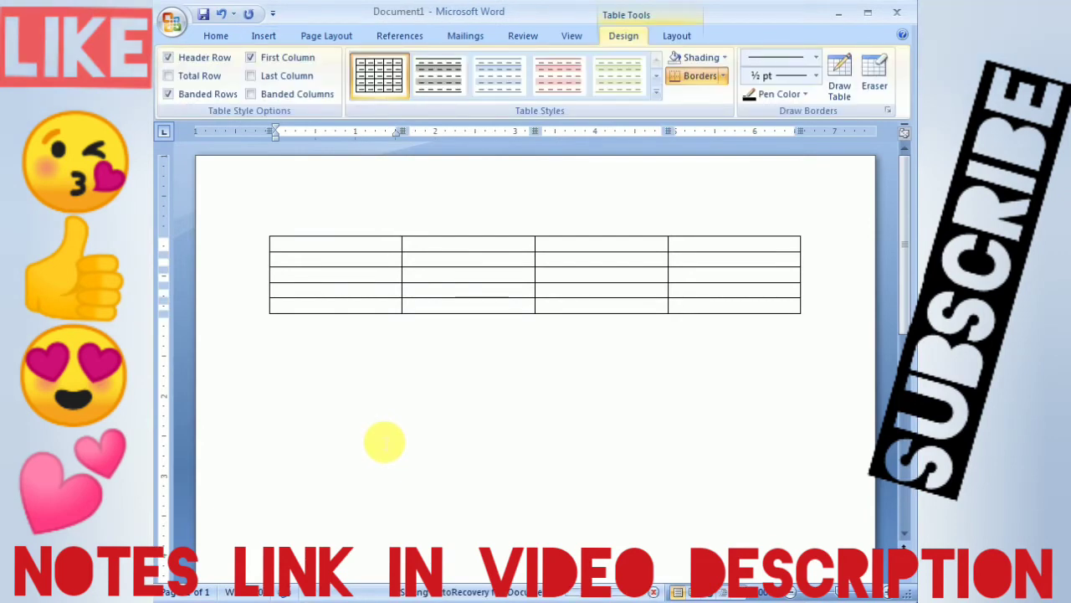
mouse_move(412, 276)
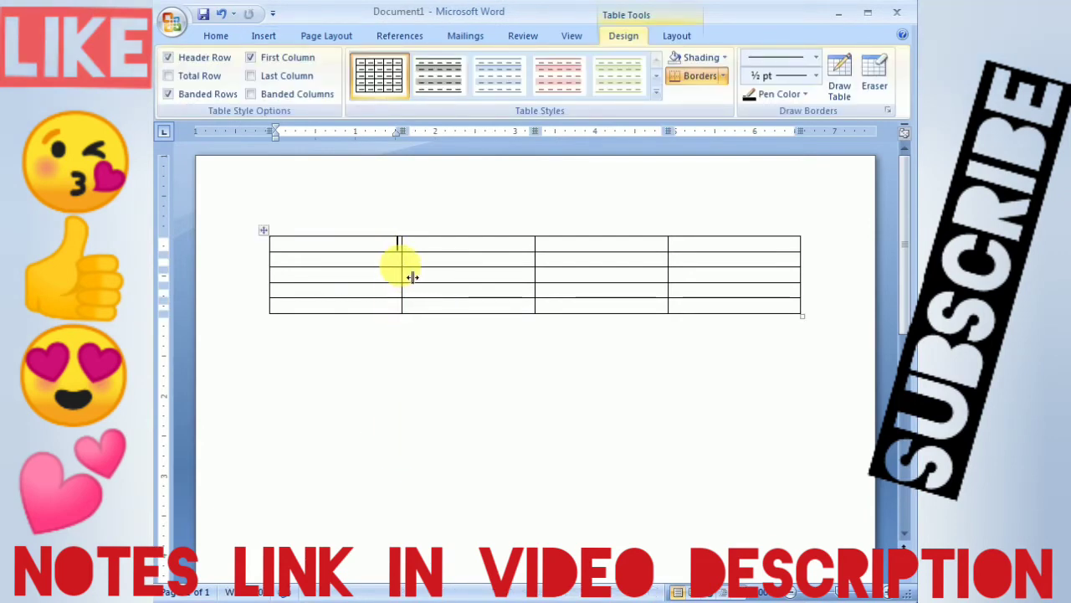
left_click_drag(411, 277, 373, 275)
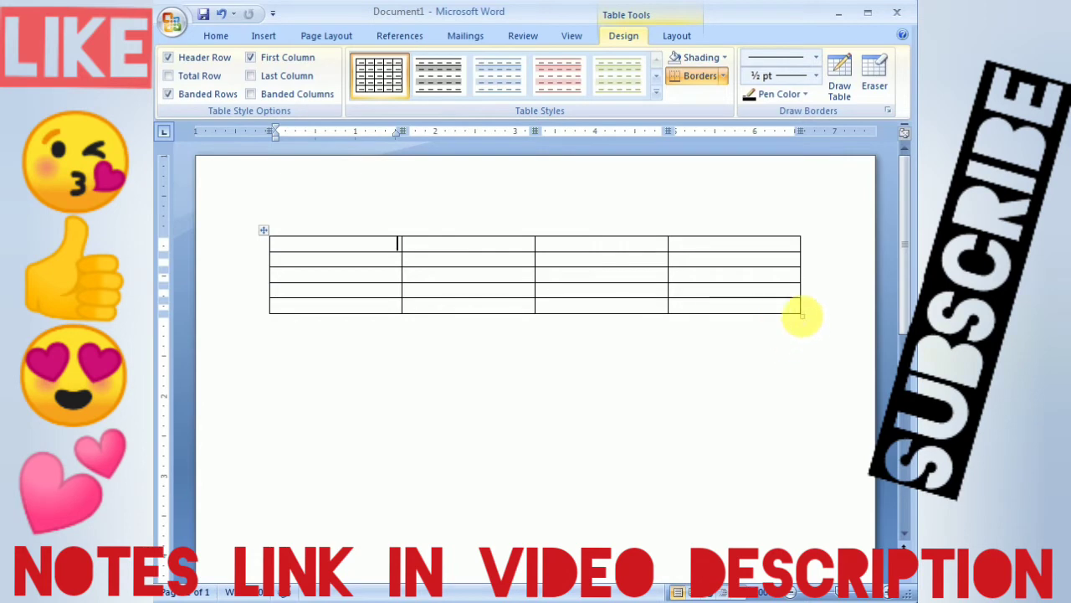
left_click(800, 315)
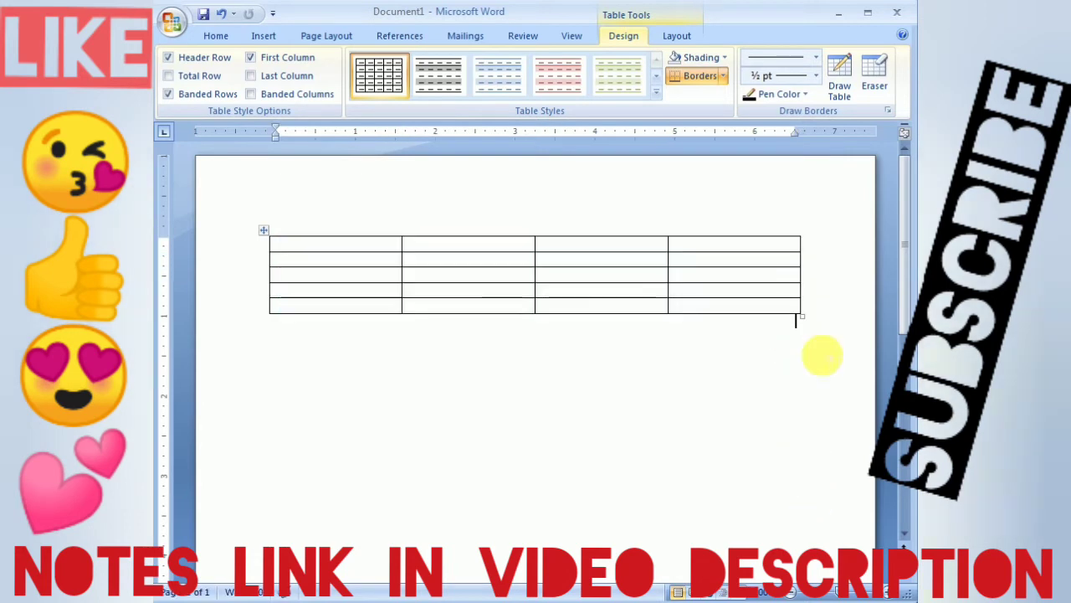
left_click(822, 334)
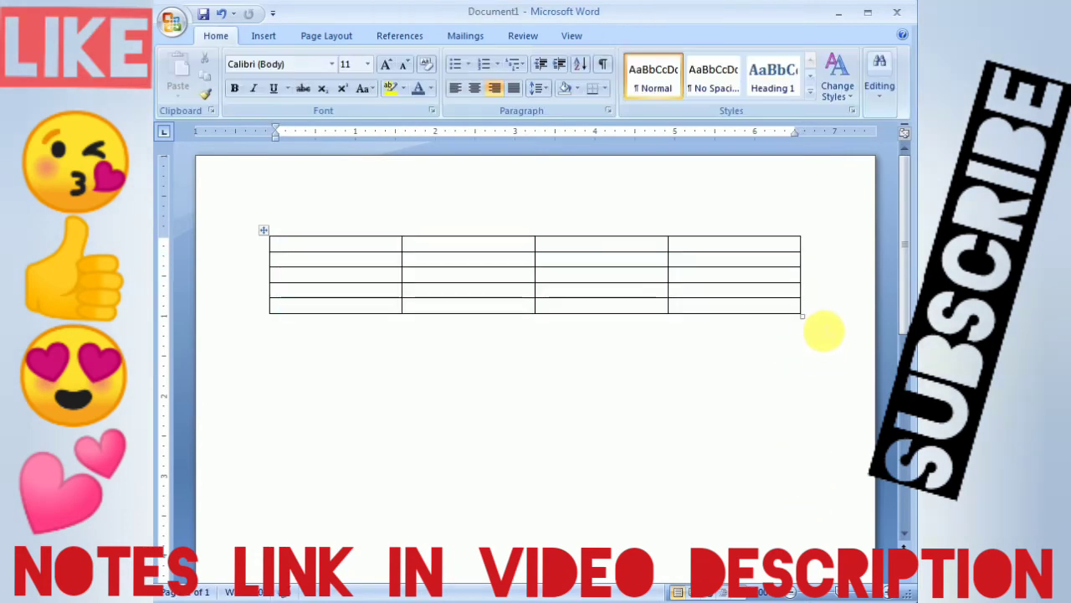
left_click(806, 317)
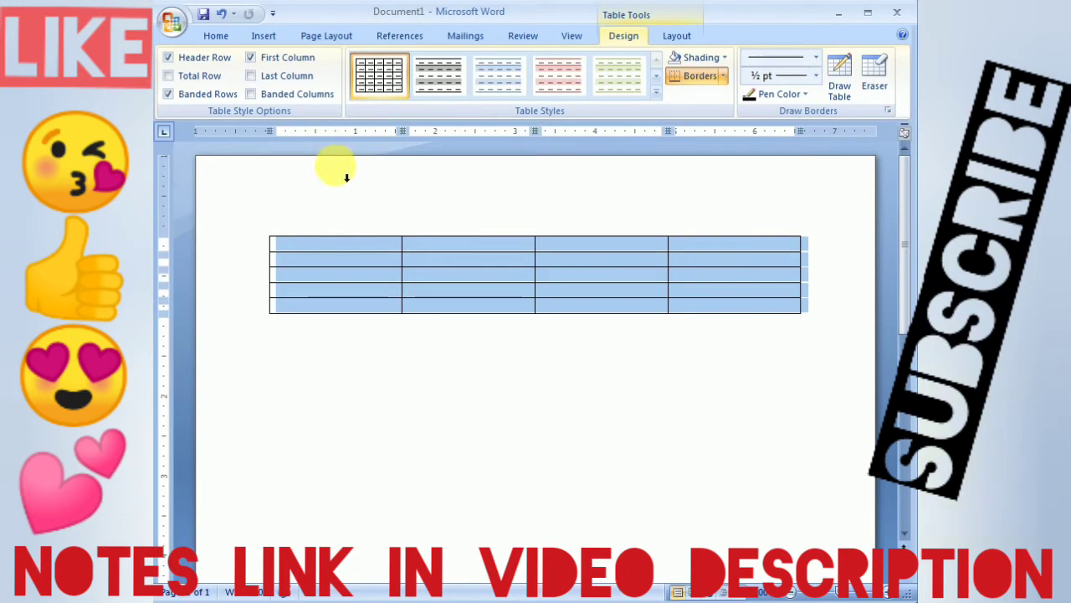
key("ctrl+z")
key("ctrl+z")
key("ctrl+z")
key("ctrl+z")
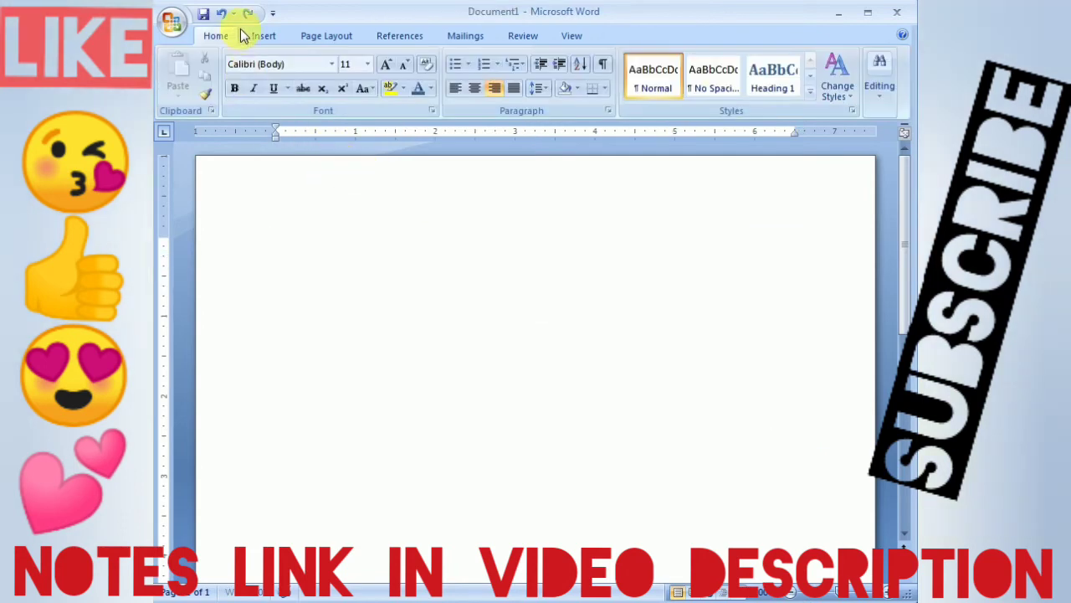
Turn on Draw Table mode from the Insert tab's Table menu
left_click(263, 36)
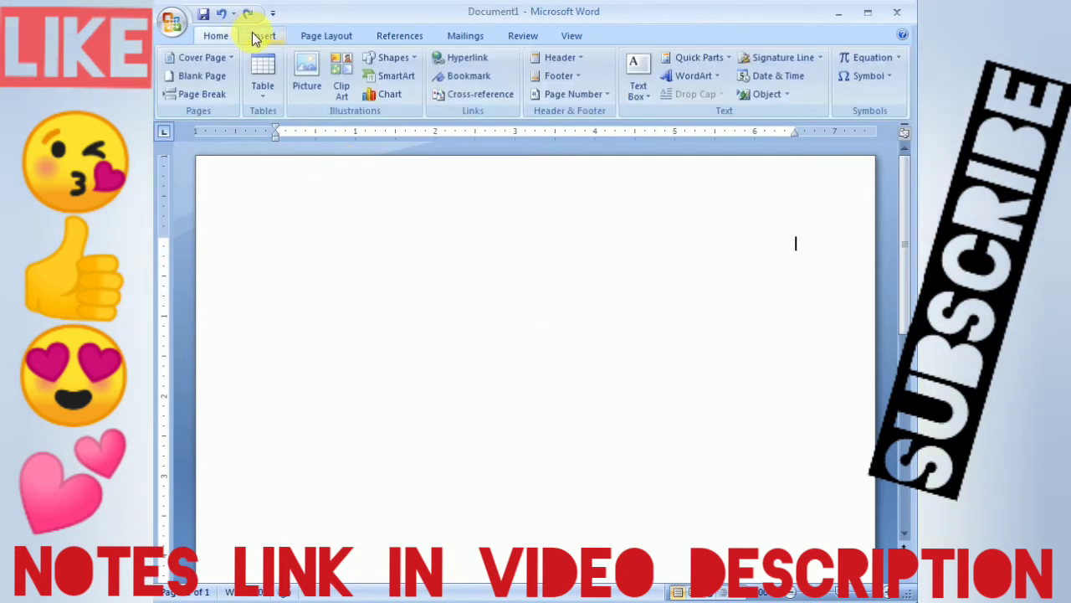
left_click(266, 96)
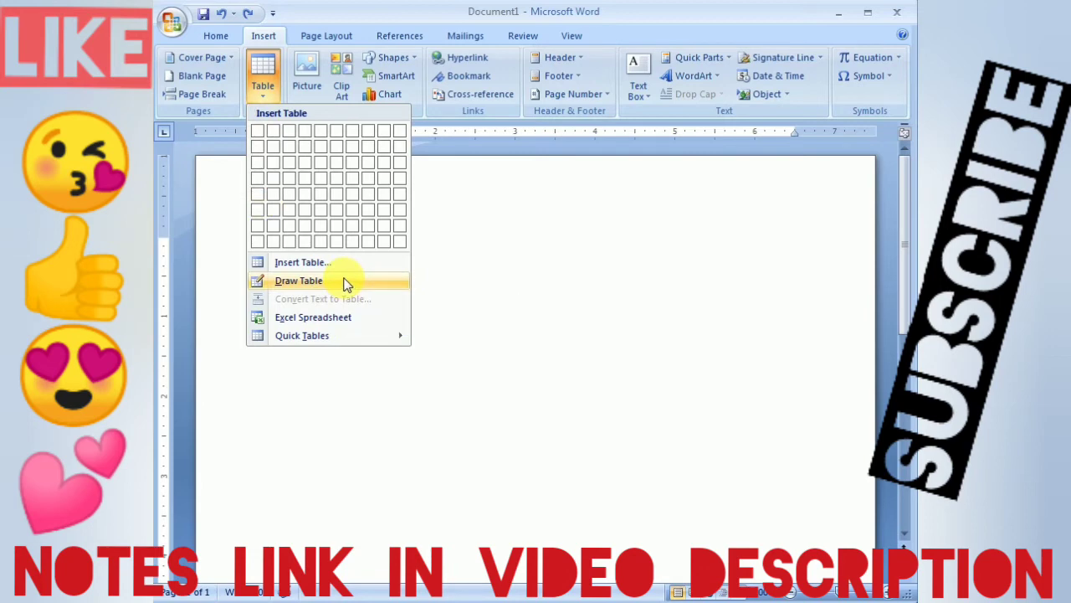
left_click(346, 282)
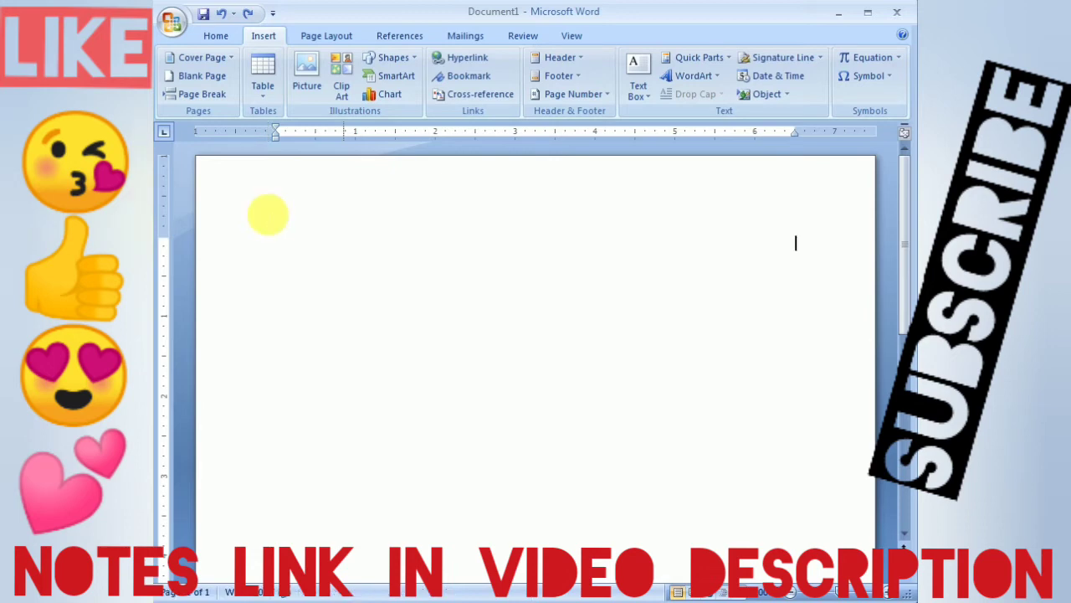
double_click(276, 207)
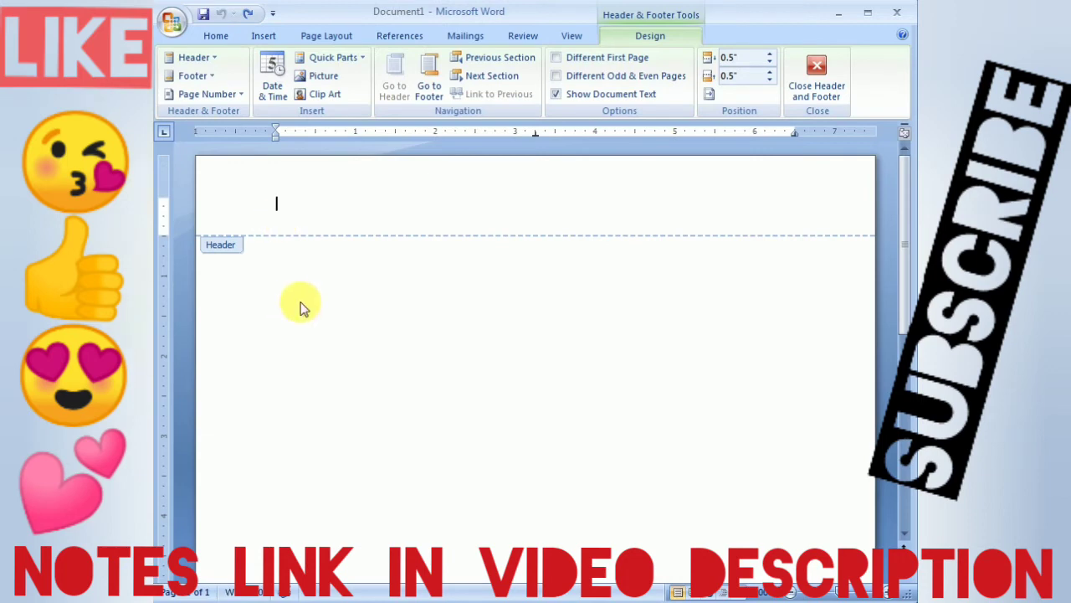
left_click(256, 39)
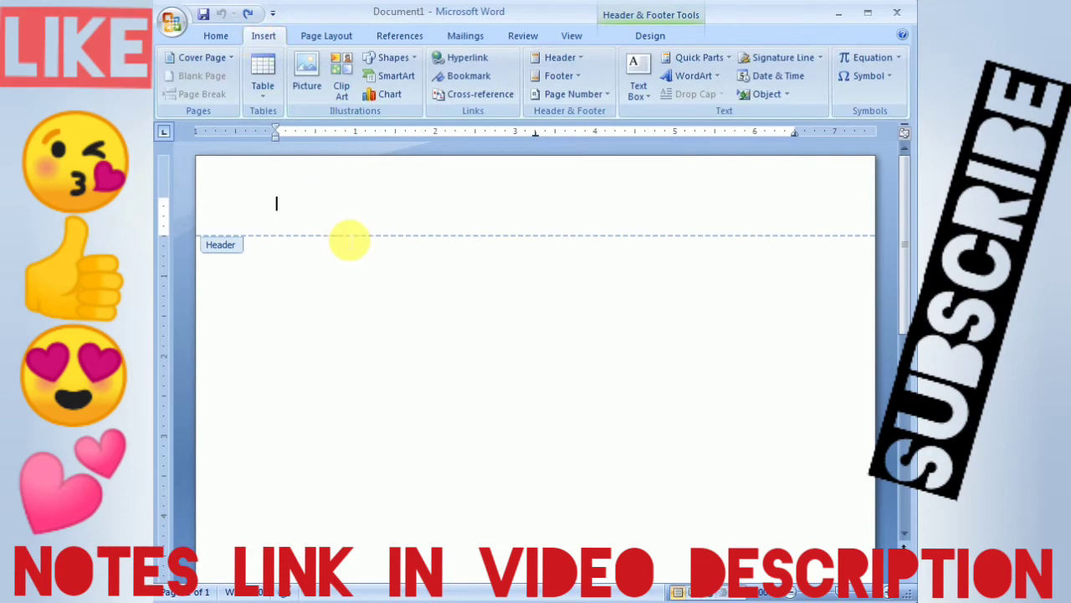
double_click(314, 302)
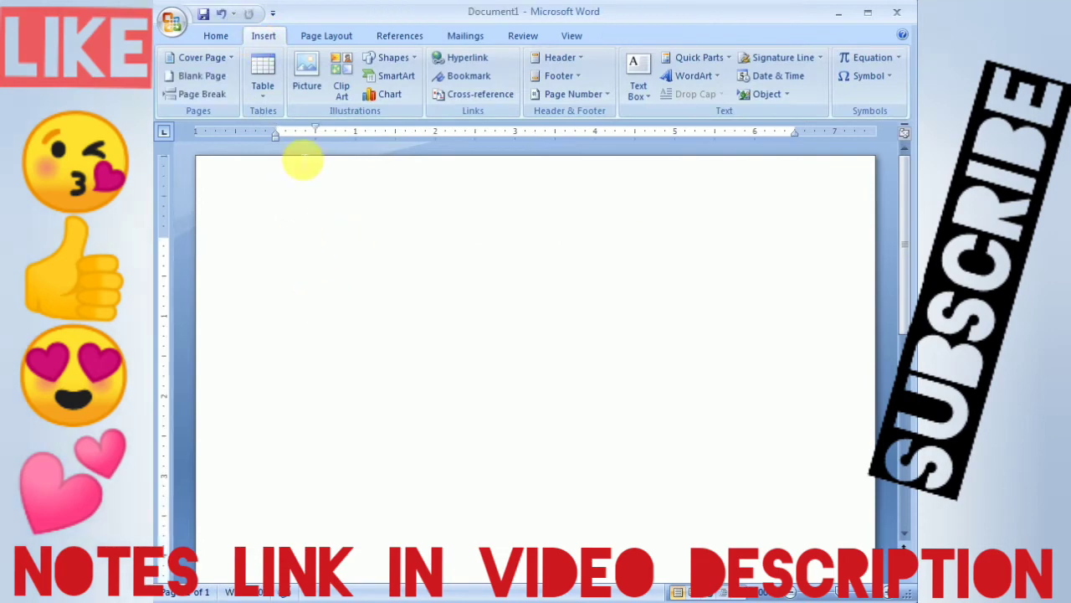
left_click(270, 101)
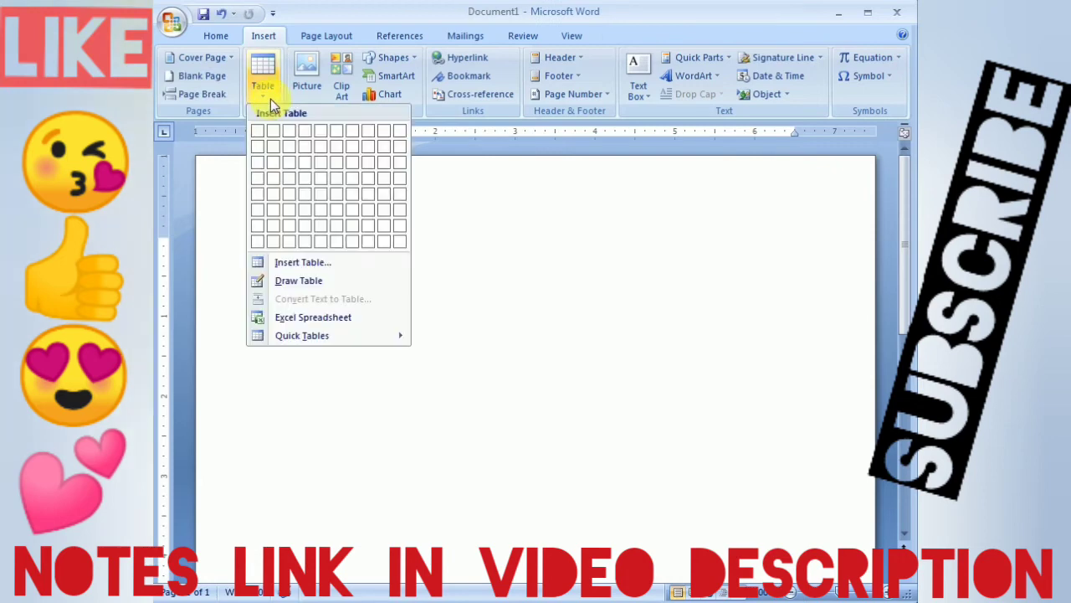
left_click(325, 282)
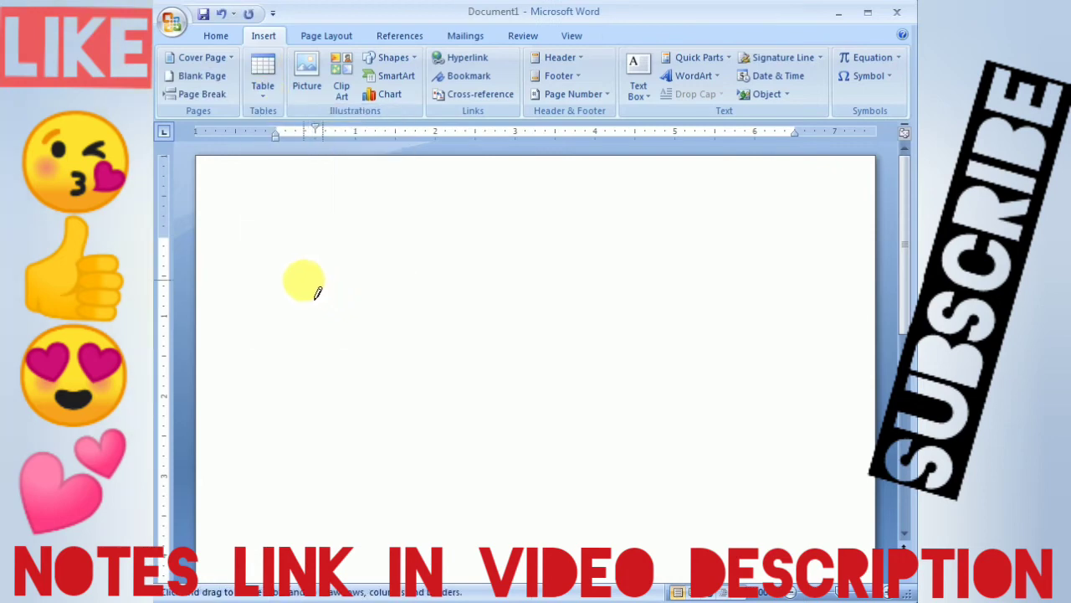
key("Escape")
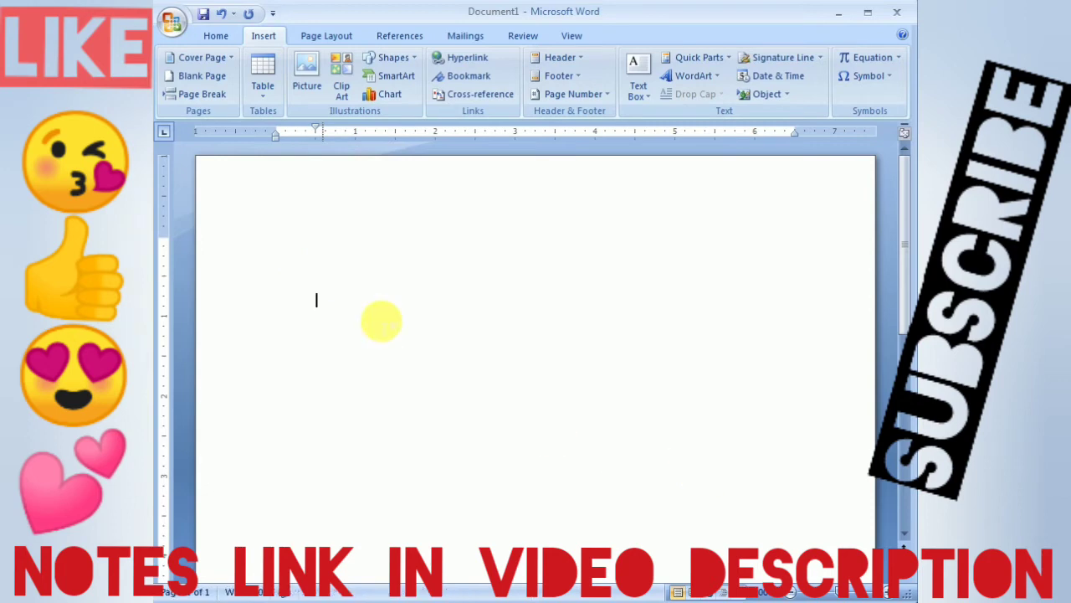
left_click(263, 94)
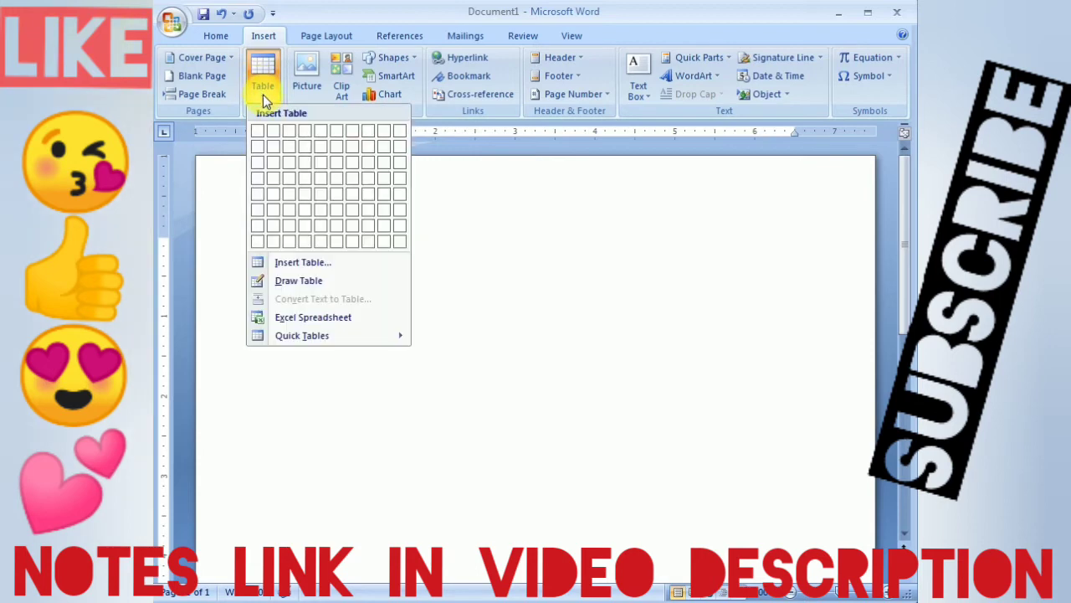
left_click(339, 285)
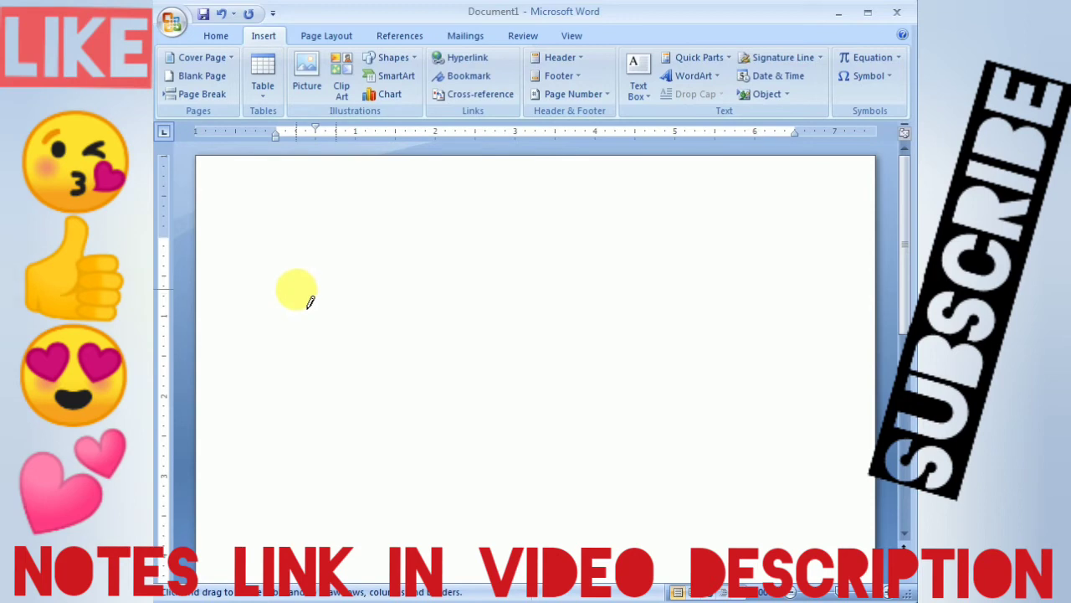
left_click_drag(311, 302, 694, 507)
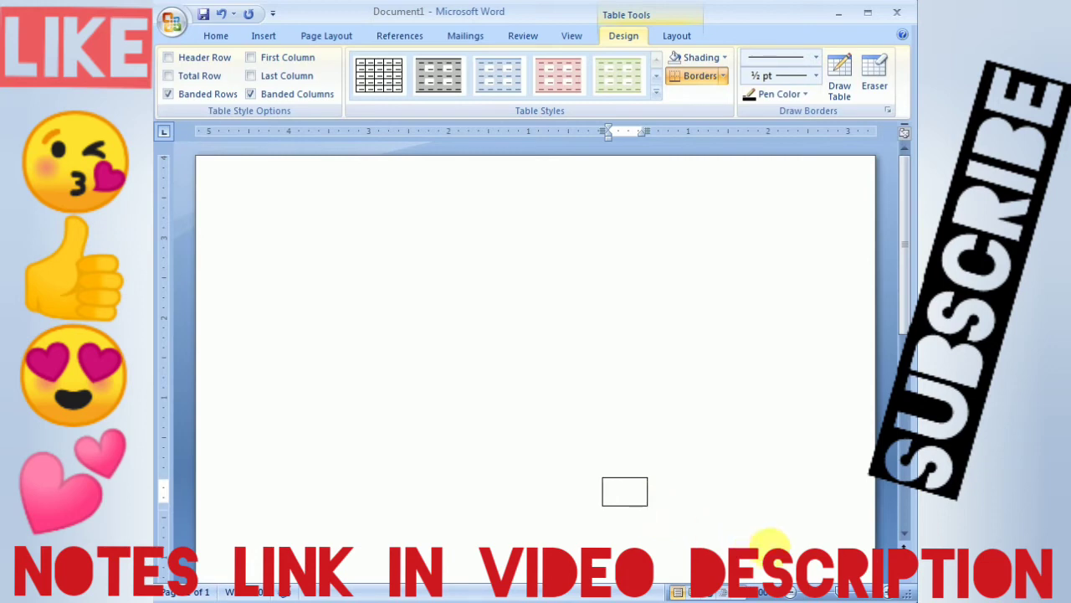
left_click(770, 544)
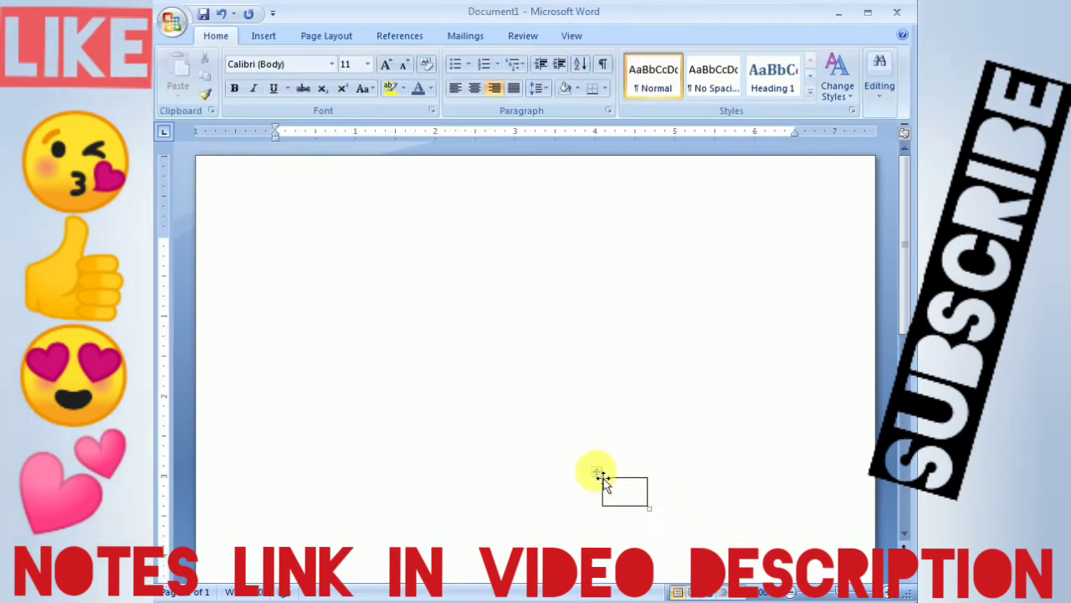
left_click_drag(561, 407, 234, 217)
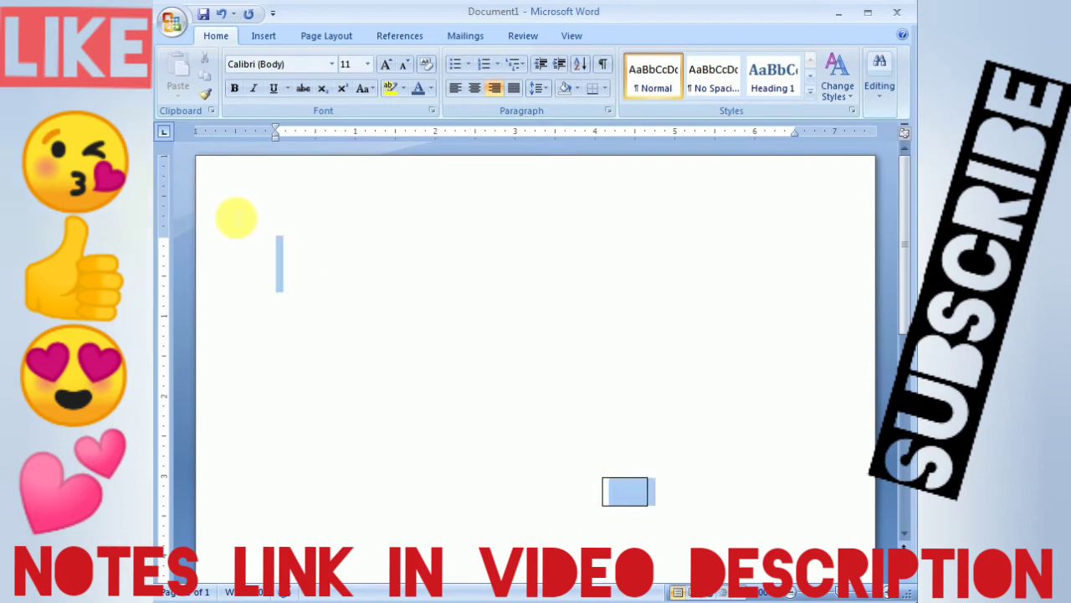
key("ctrl+z")
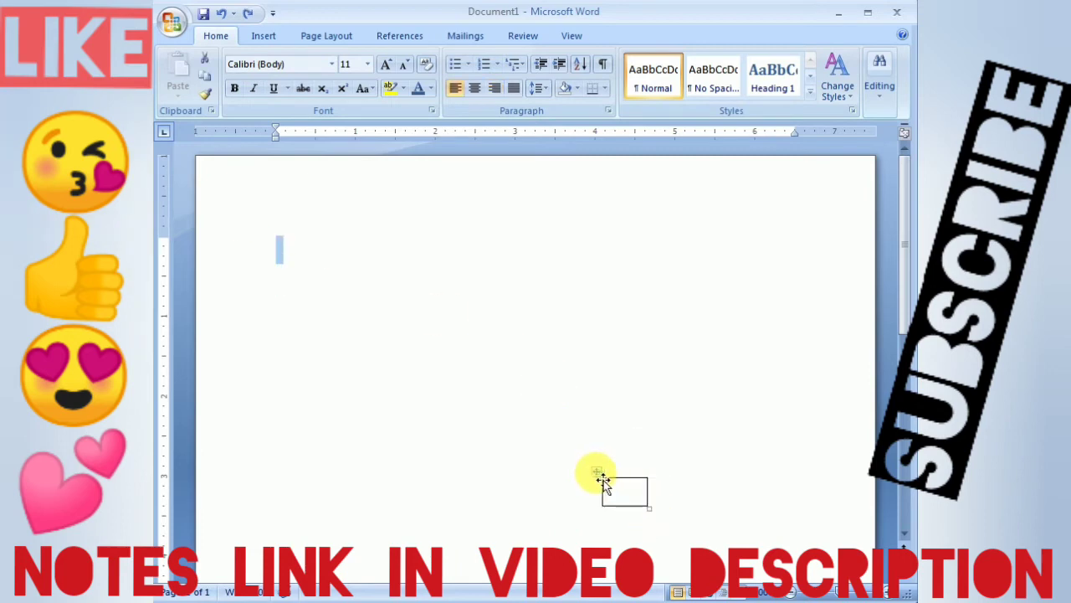
key("ctrl+z")
key("ctrl+z")
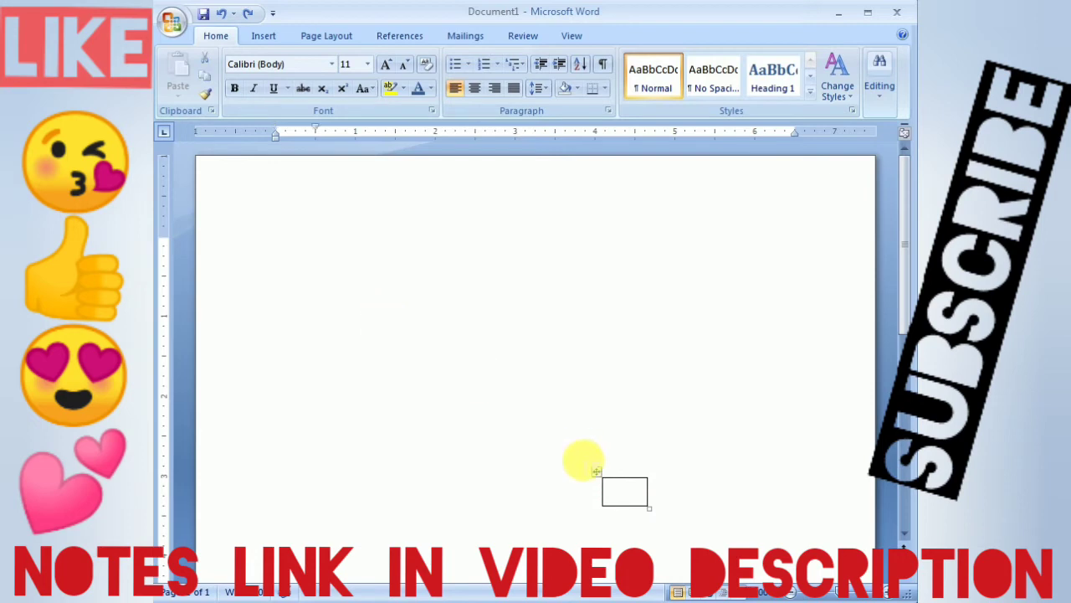
double_click(619, 484)
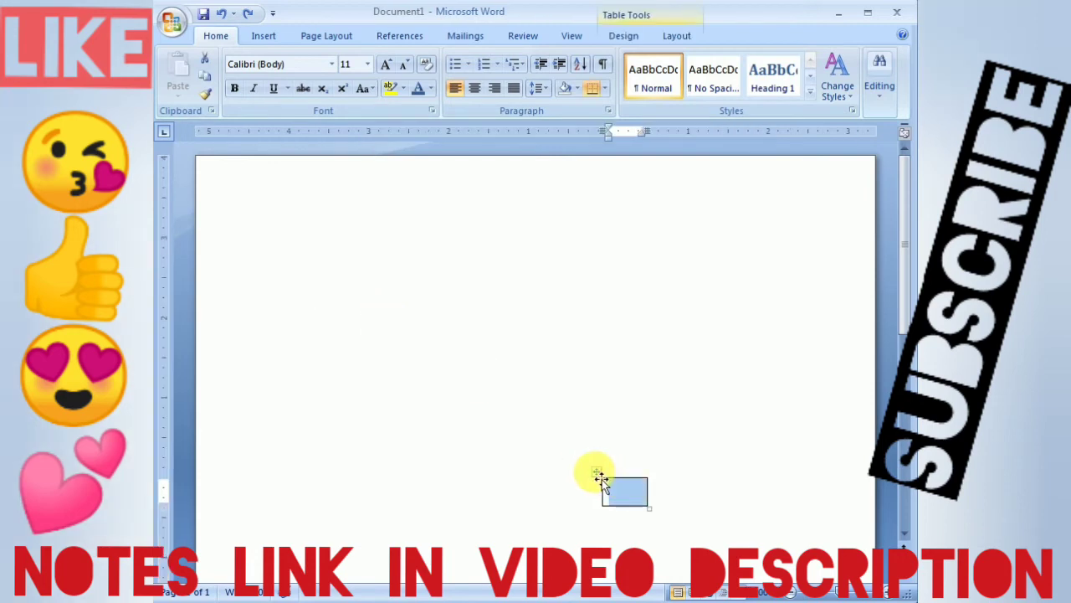
left_click(396, 326)
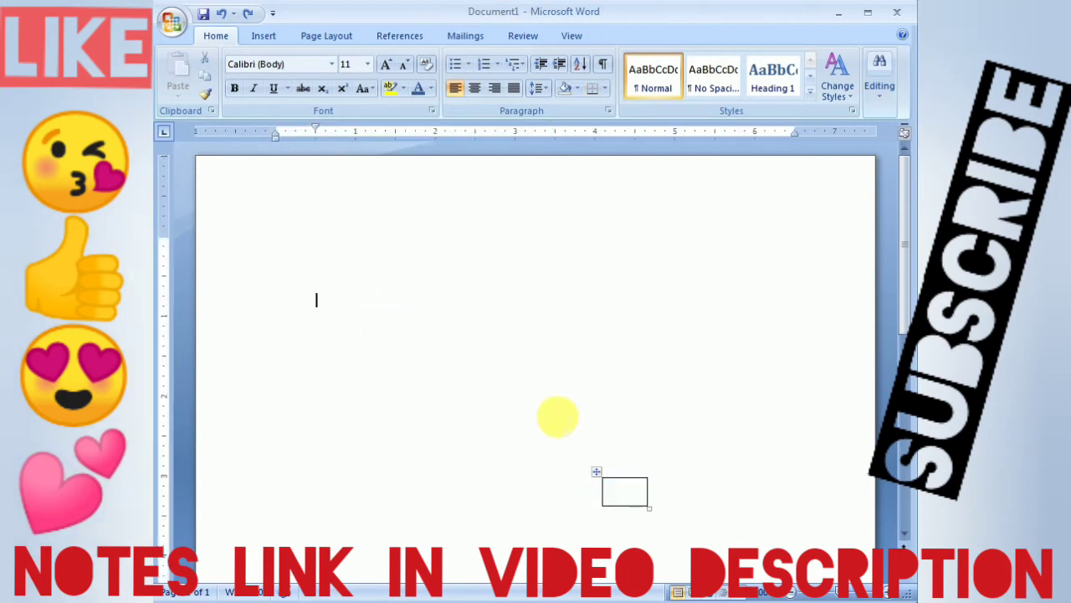
left_click(621, 492)
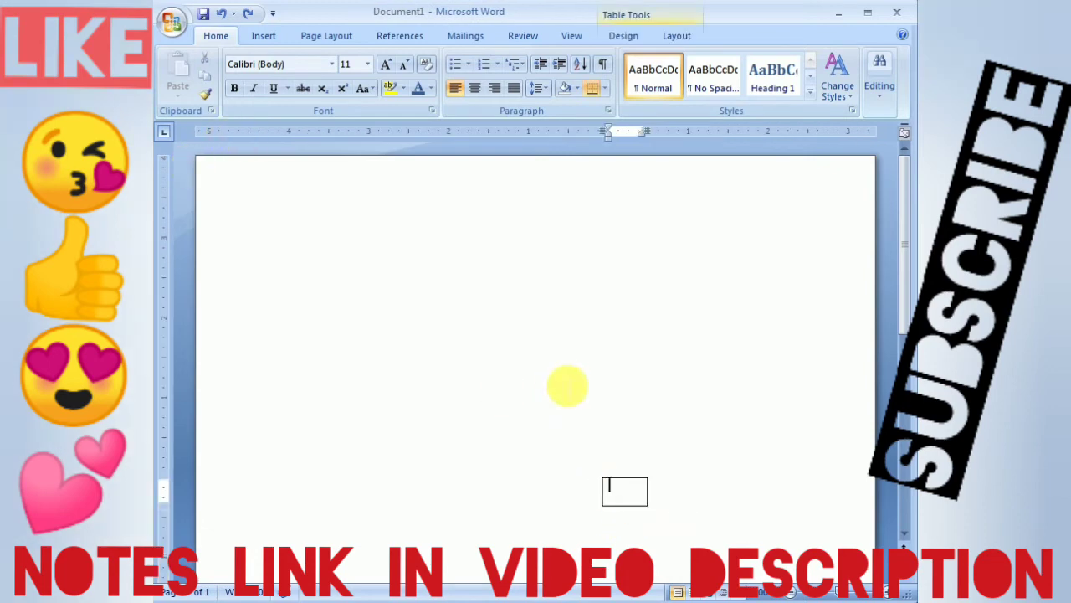
key("ctrl+z")
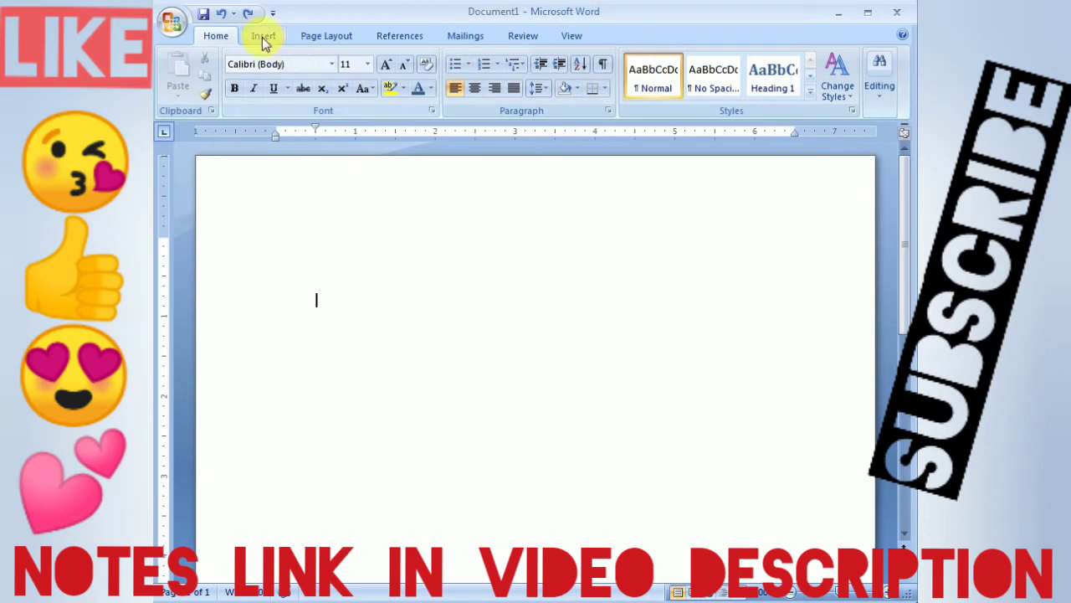
Embed a blank Excel spreadsheet from the Insert tab's Table menu
left_click(261, 37)
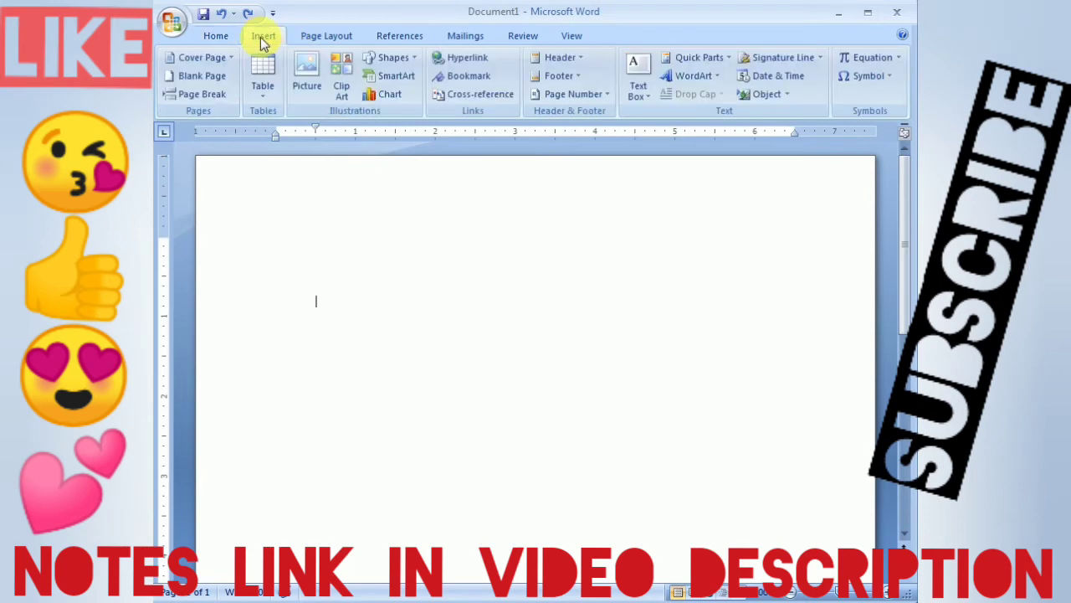
left_click(269, 100)
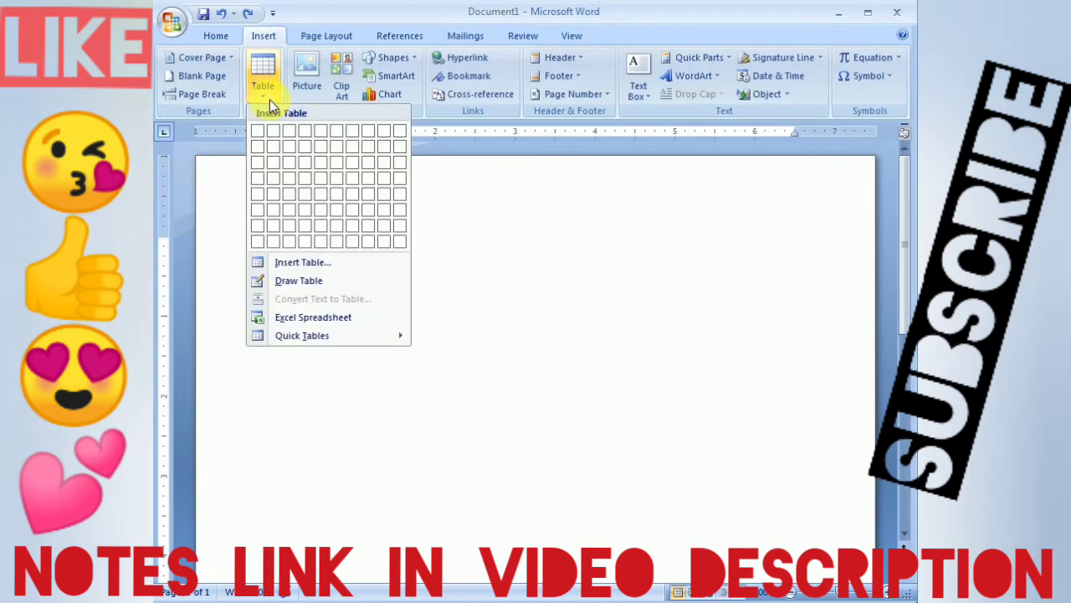
left_click(365, 320)
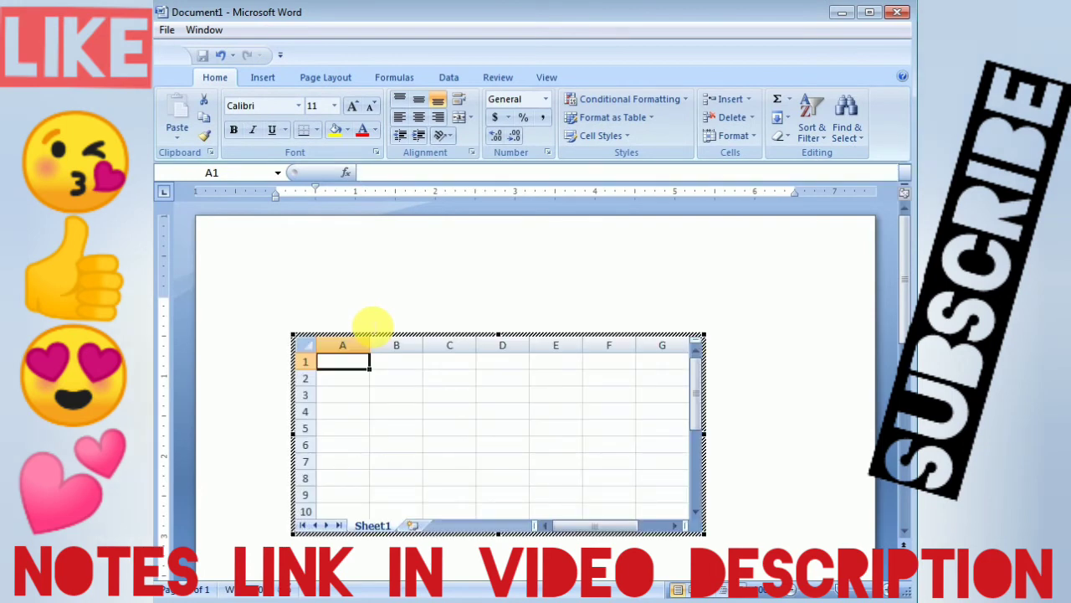
Enter the headings ram in A1 and shyam in B1
type("ram")
key("Tab")
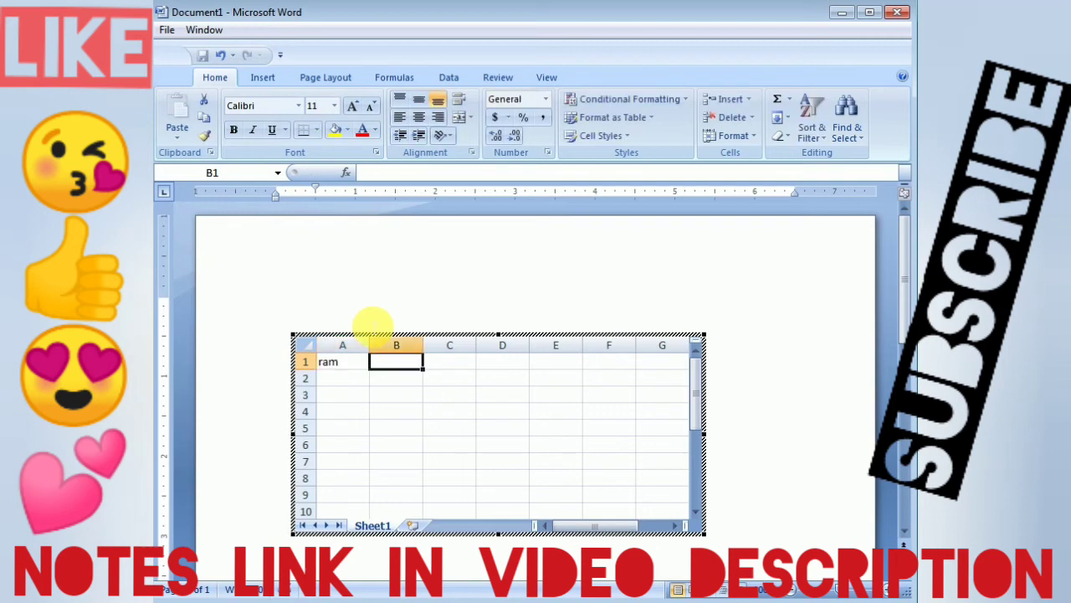
type("shaym")
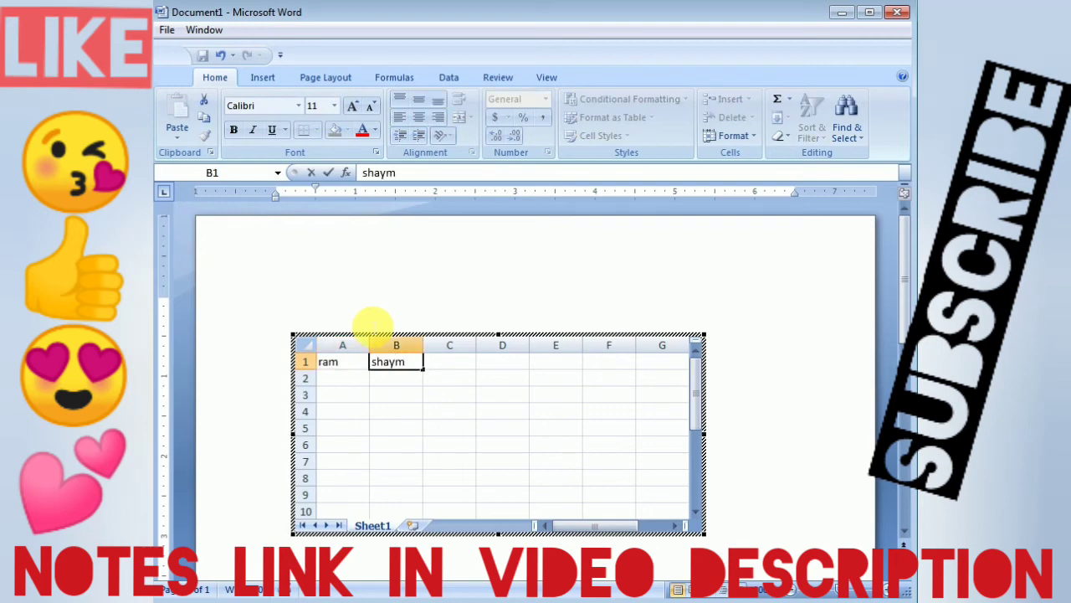
key("BackSpace")
key("BackSpace")
key("BackSpace")
type("ya")
type("m")
key("Tab")
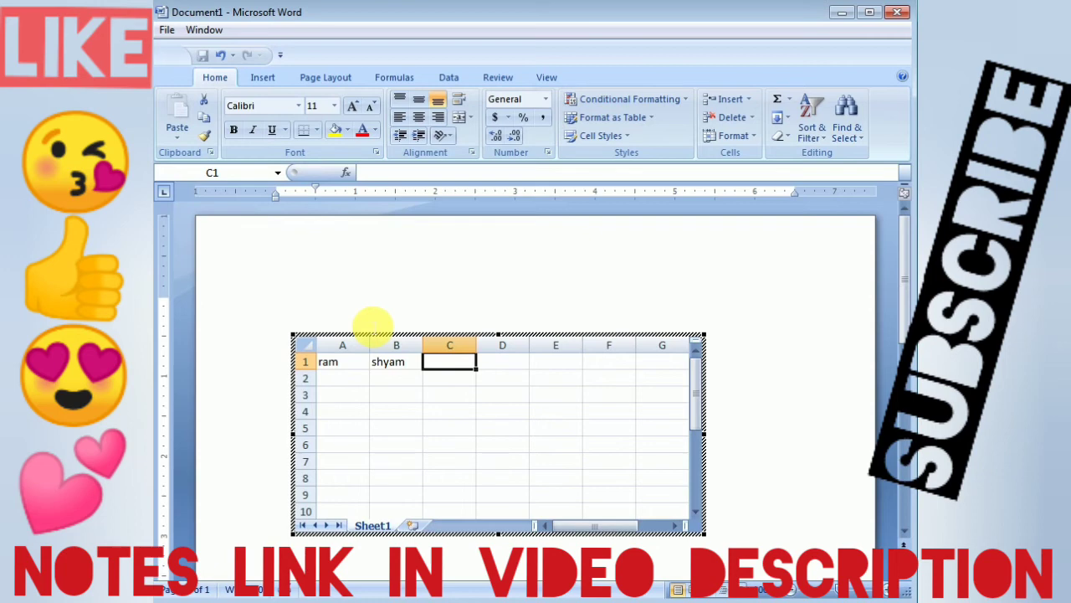
Enter 100 in A2 and 200 in B2, then return to the document
key("Return")
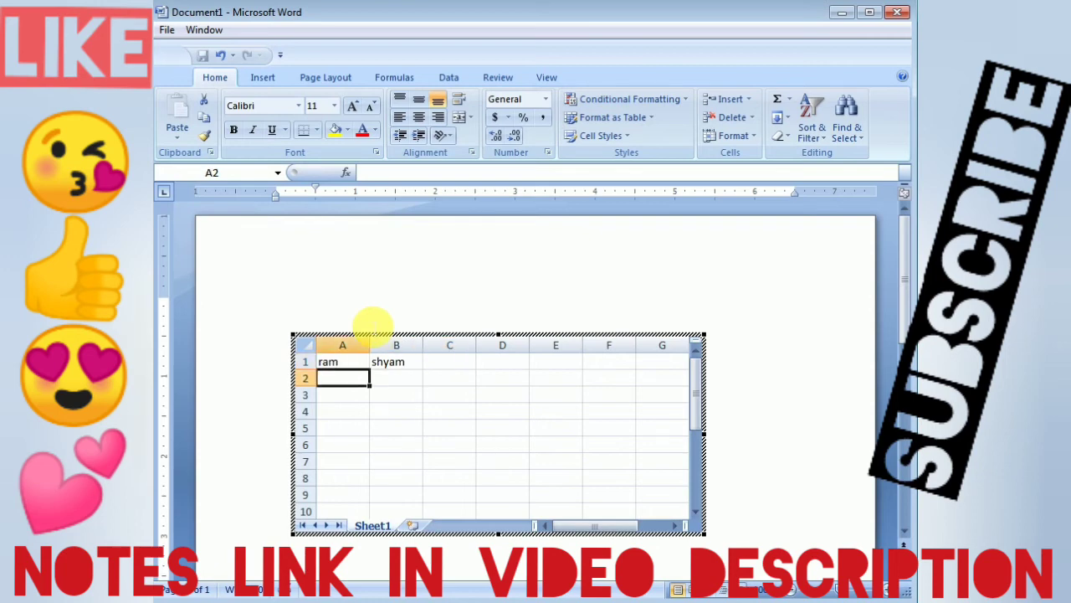
type("100")
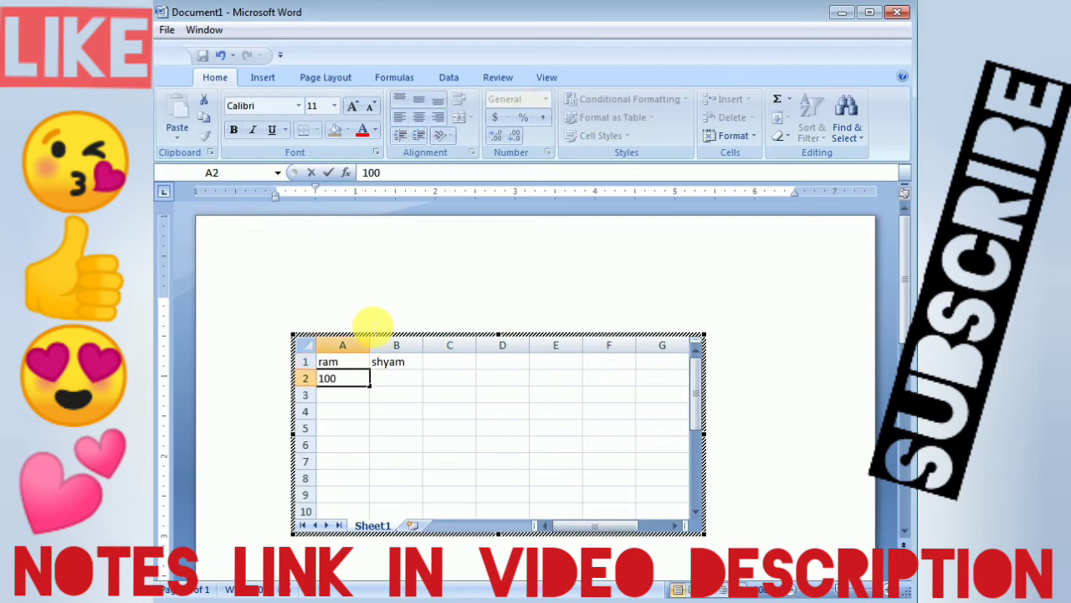
key("Tab")
type("200")
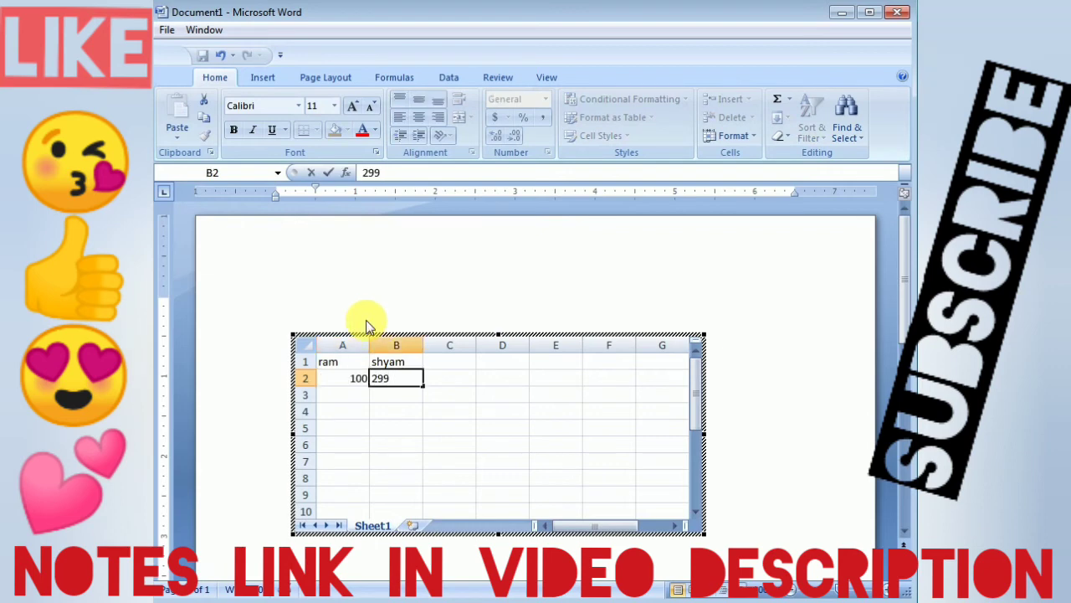
key("BackSpace")
key("BackSpace")
type("00")
key("Tab")
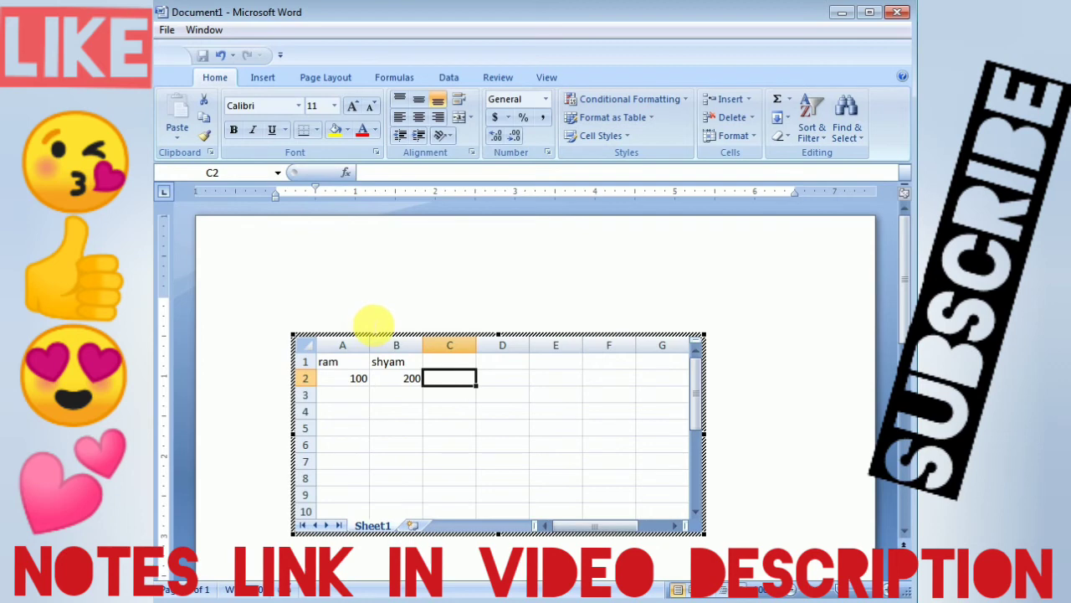
left_click(270, 310)
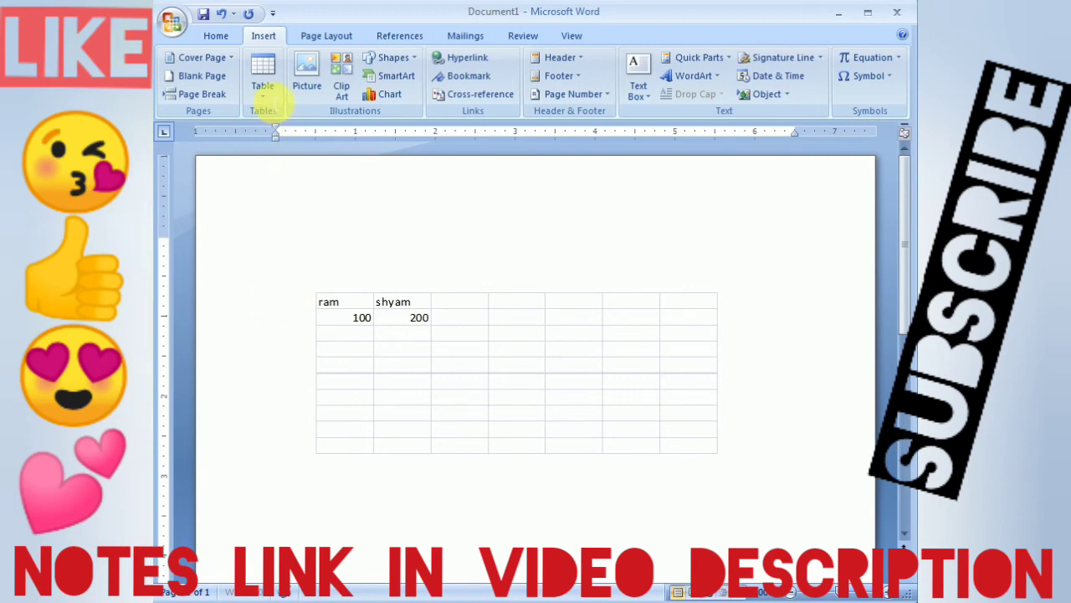
Undo the stray zz text and bring up the Table menu's Quick Tables gallery
left_click(266, 94)
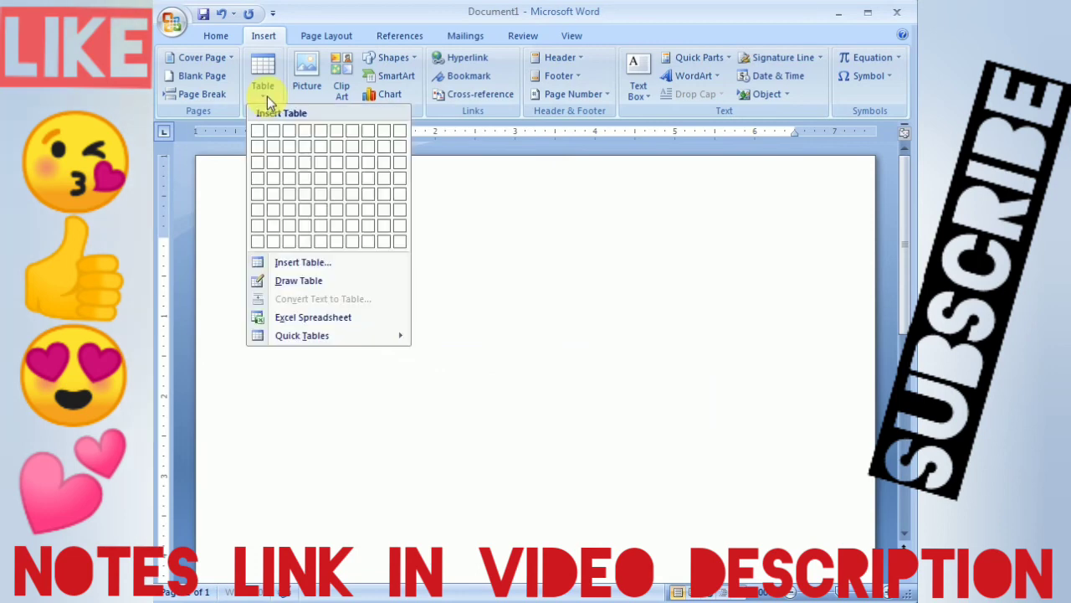
left_click(489, 268)
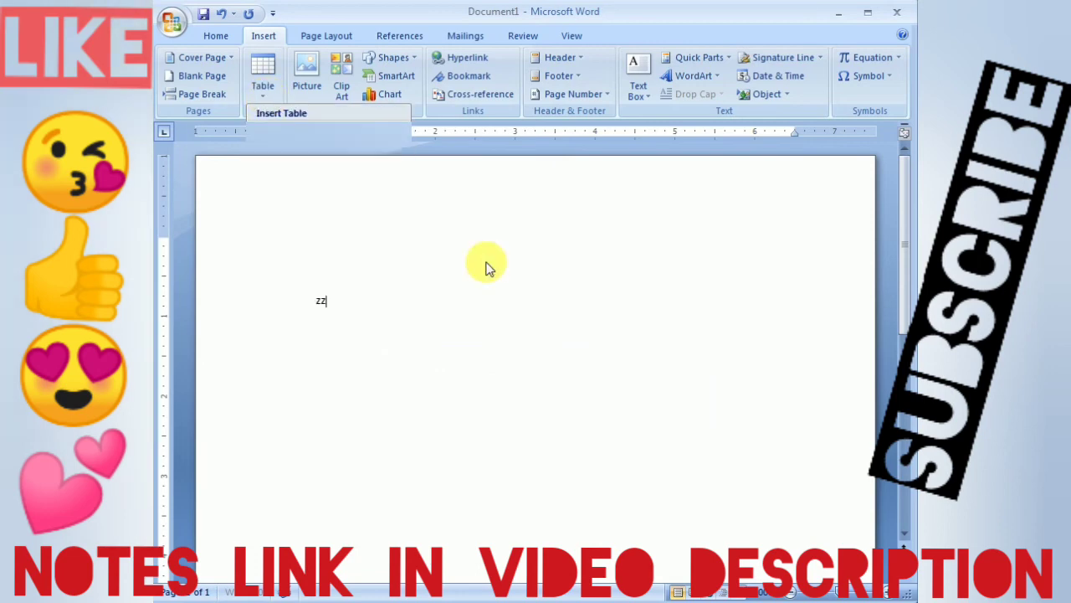
key("ctrl+z")
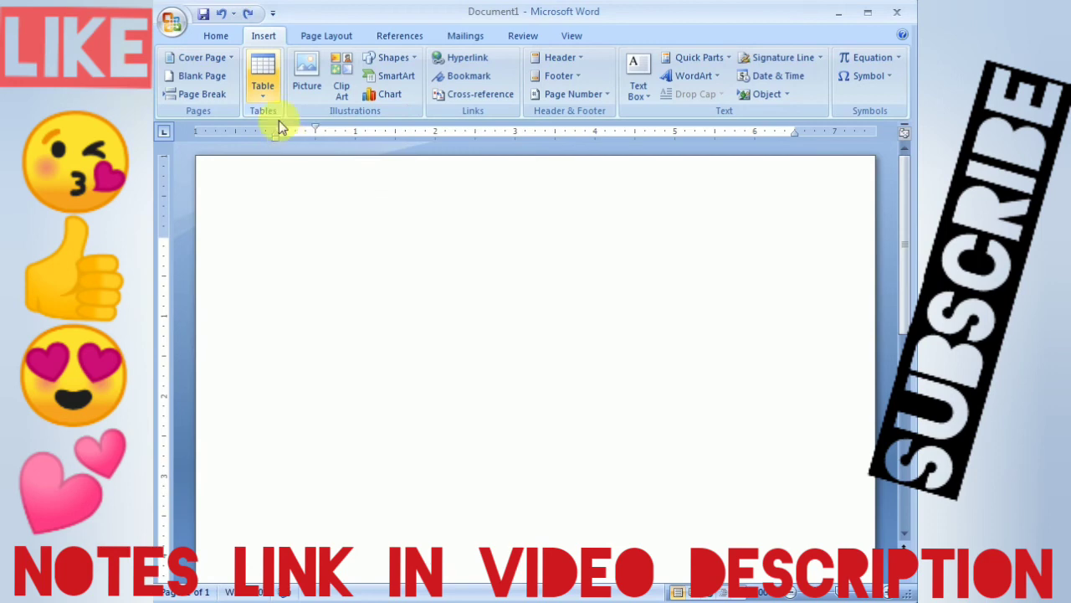
left_click(273, 97)
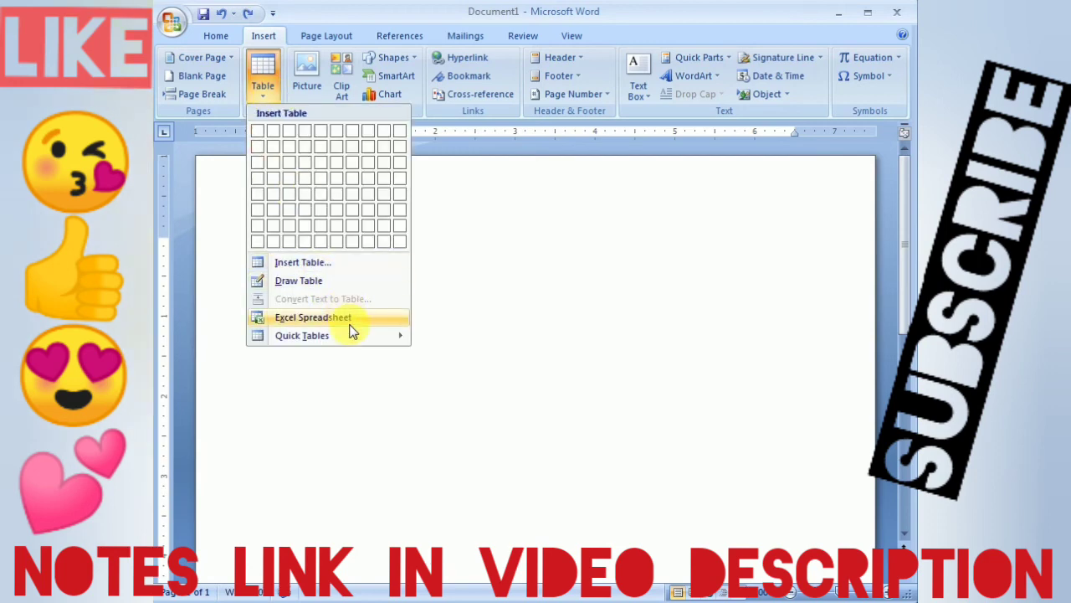
mouse_move(302, 334)
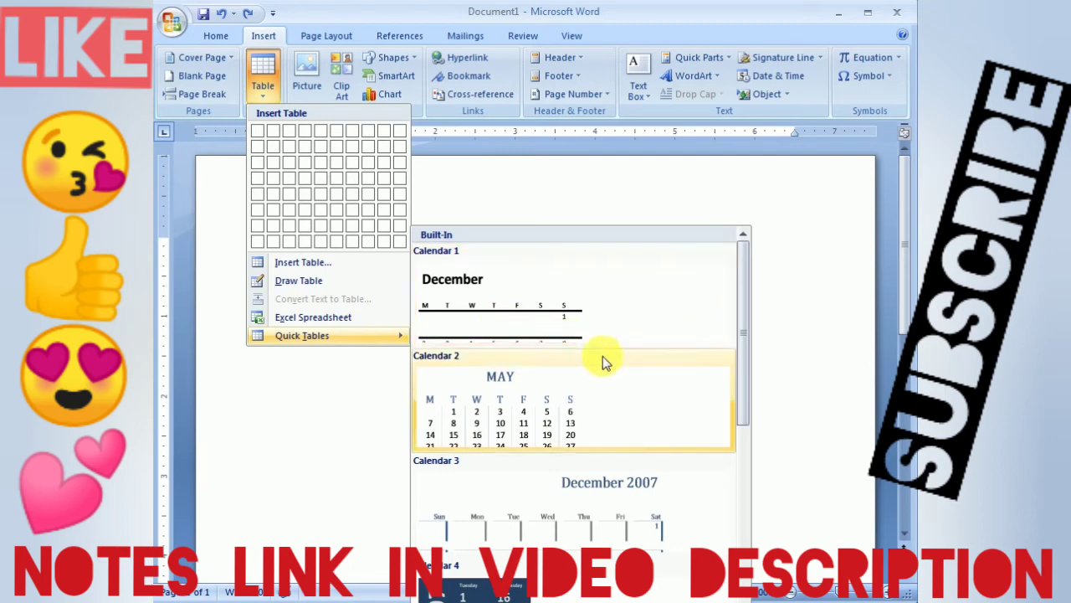
Scroll the Quick Tables gallery and insert the With Subheads enrollment table
scroll(640, 406, "down", 3)
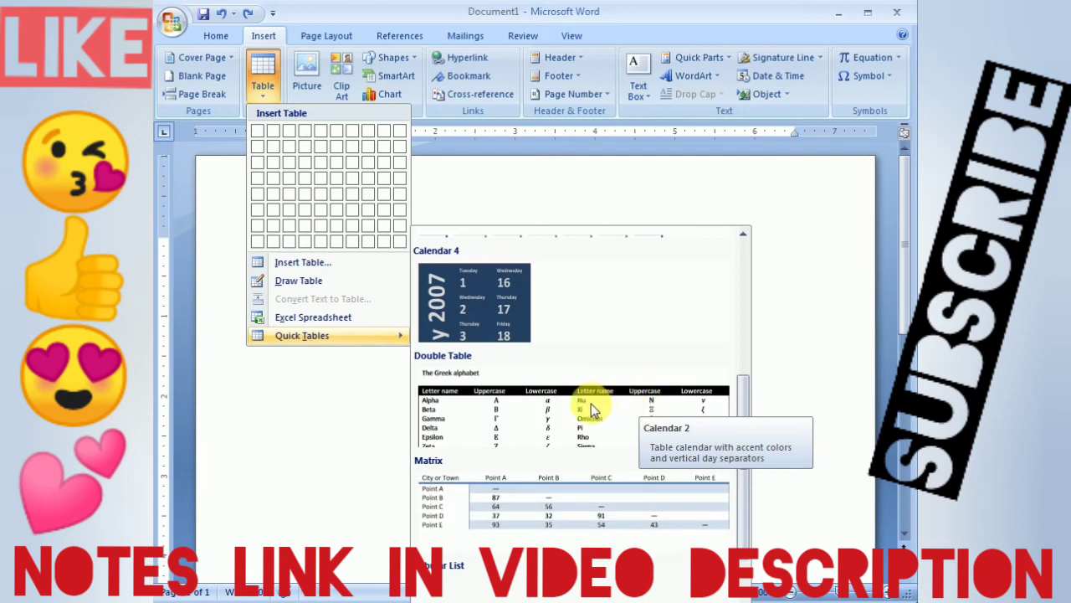
scroll(565, 435, "down", 3)
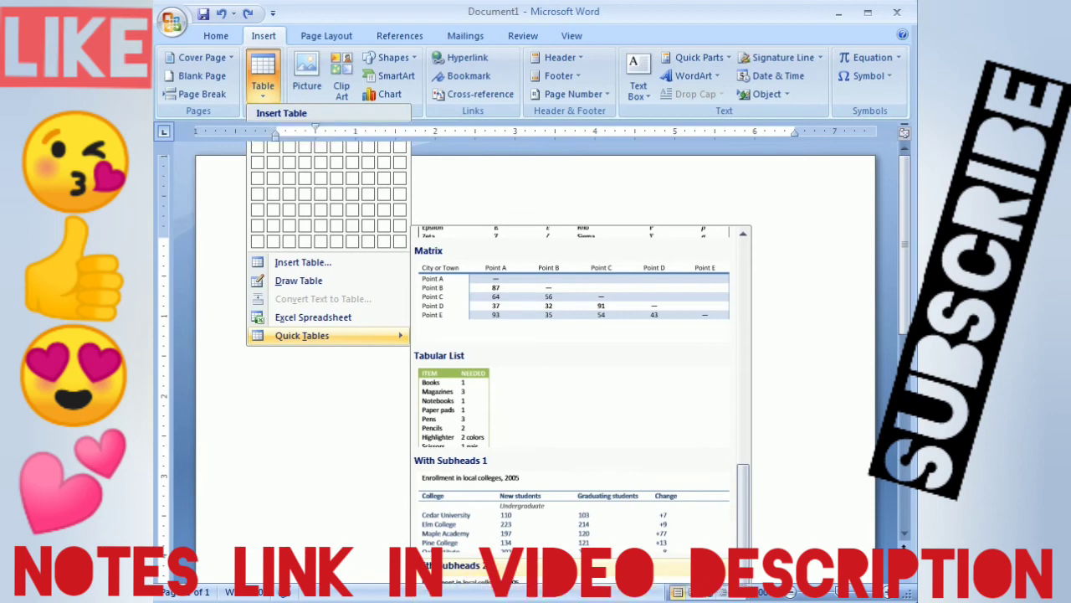
left_click(469, 574)
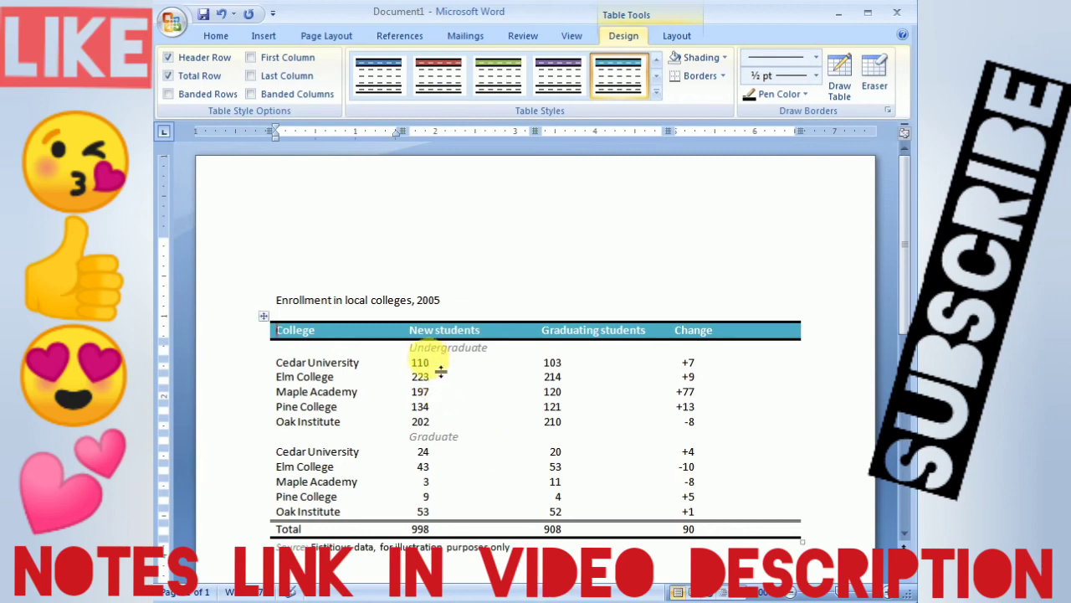
Change Cedar University's undergraduate new-students value from 110 to 176578586 and reapply the teal table style
left_click(433, 365)
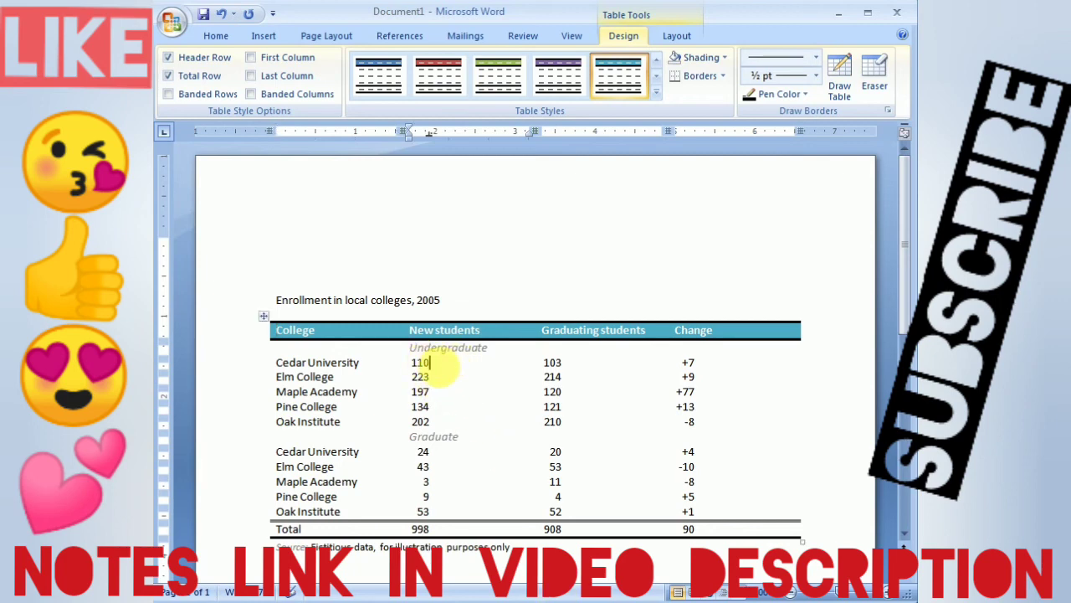
key("BackSpace")
key("BackSpace")
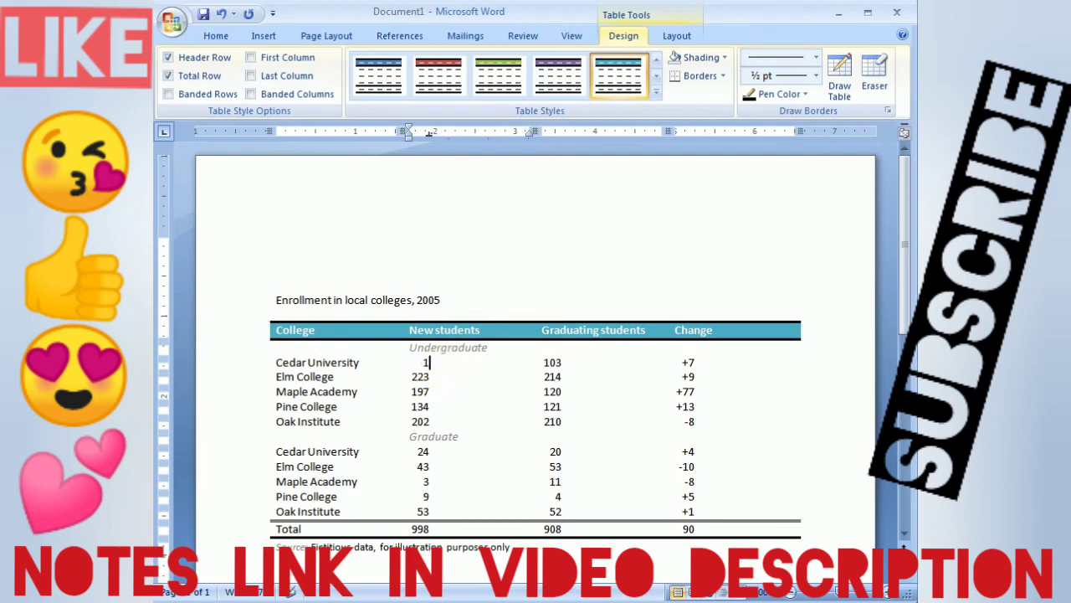
type("76578586")
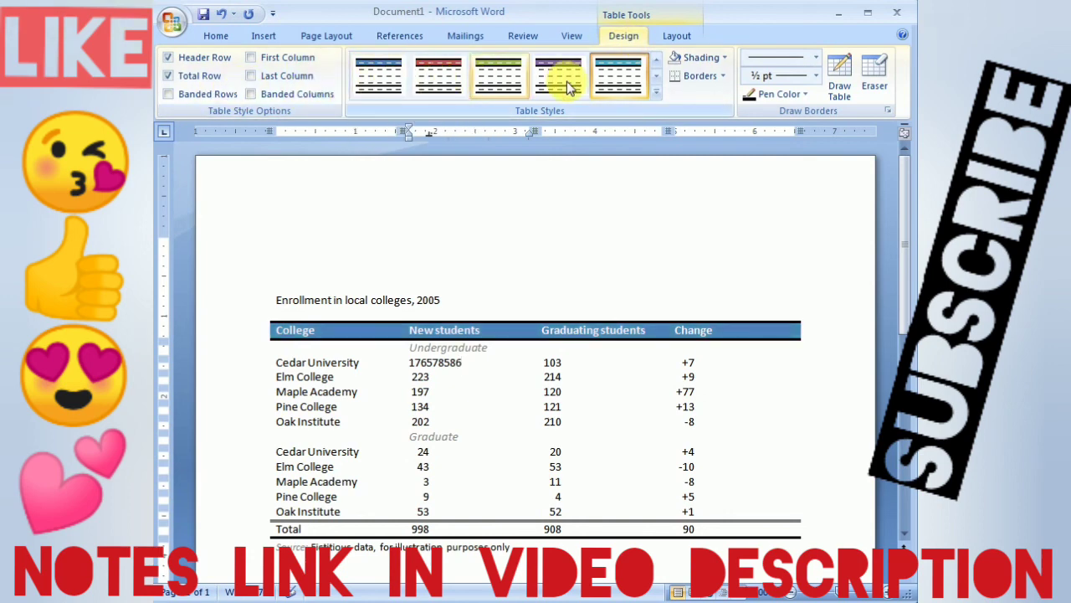
left_click(646, 81)
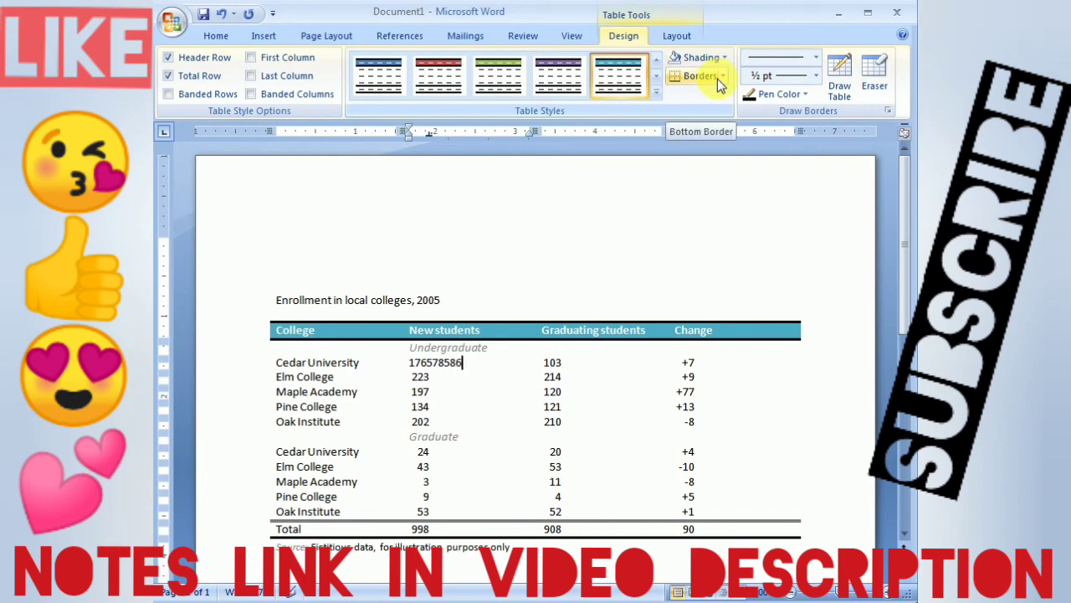
left_click(816, 63)
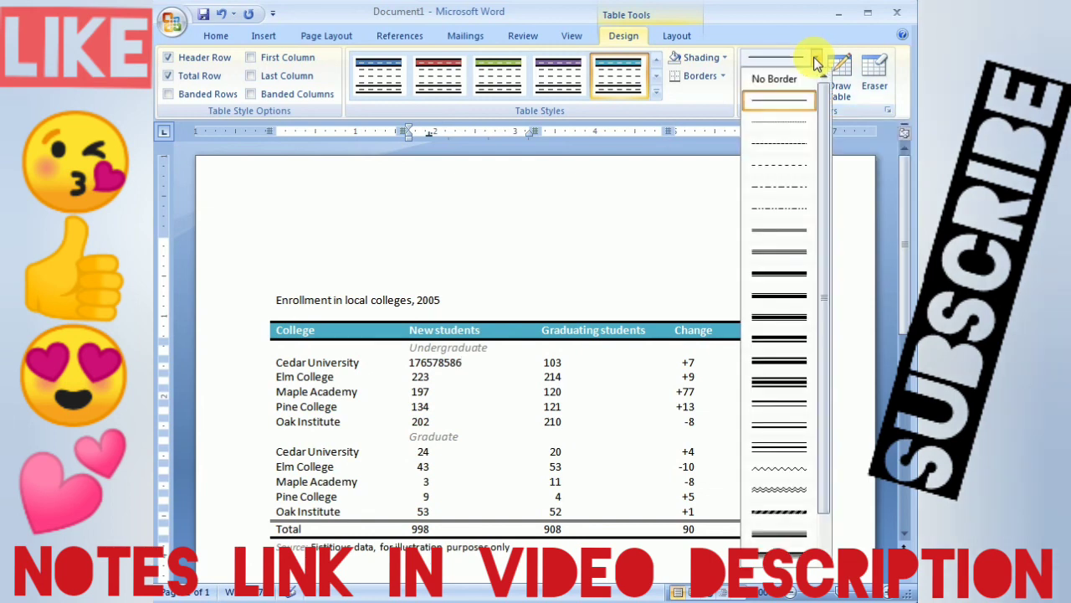
left_click(816, 64)
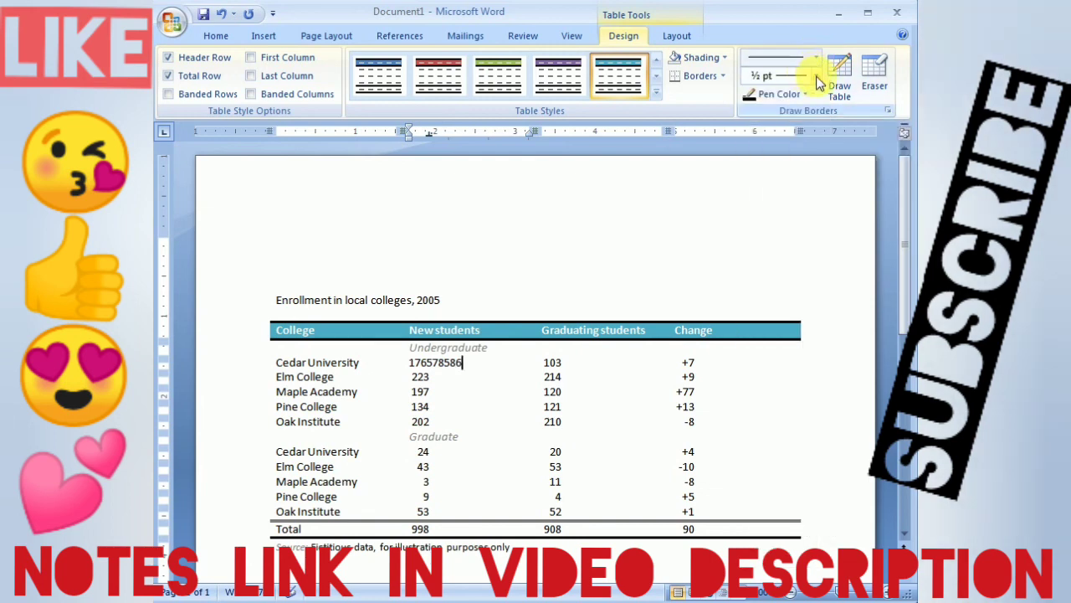